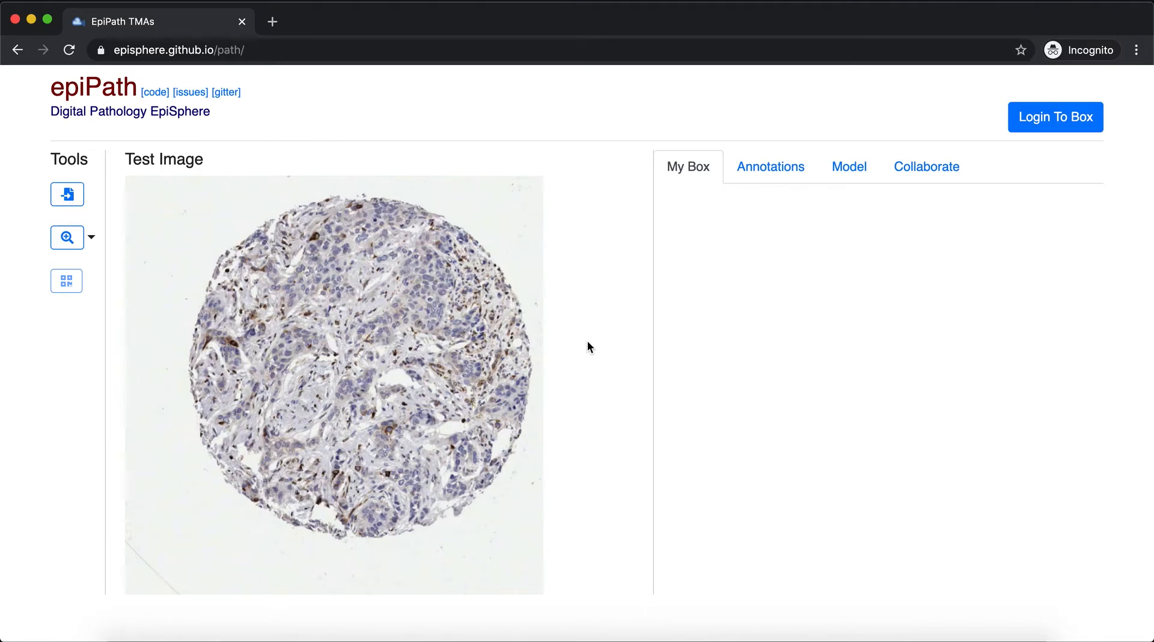
# Log in to Box and grant EpiSphere access to the account
pyautogui.click(279, 51)
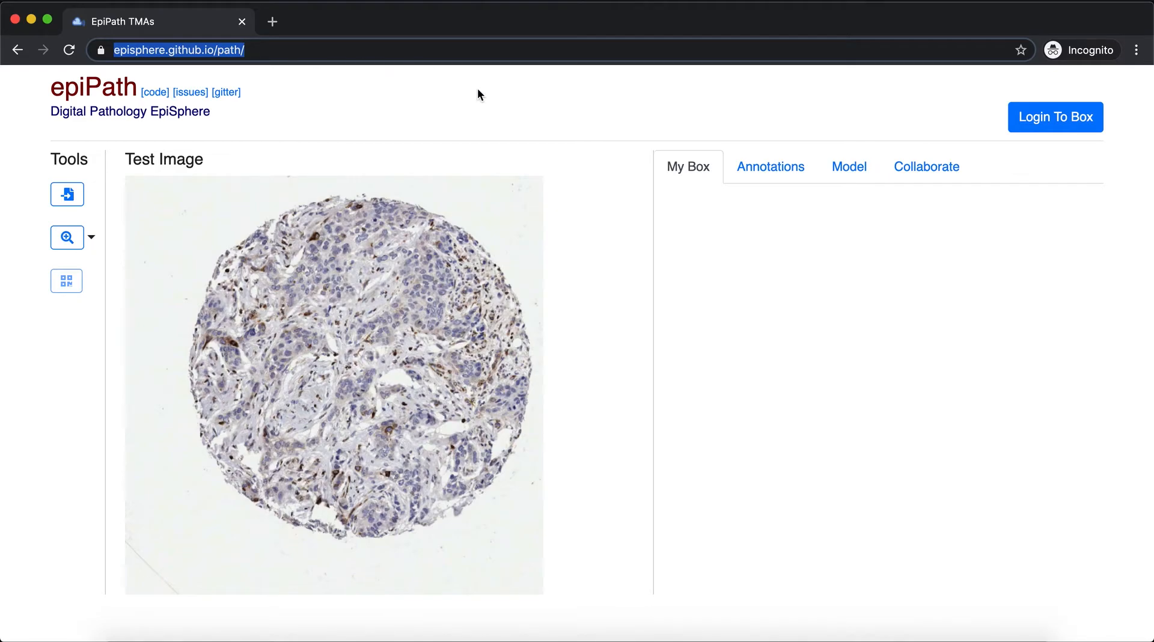
pyautogui.click(617, 348)
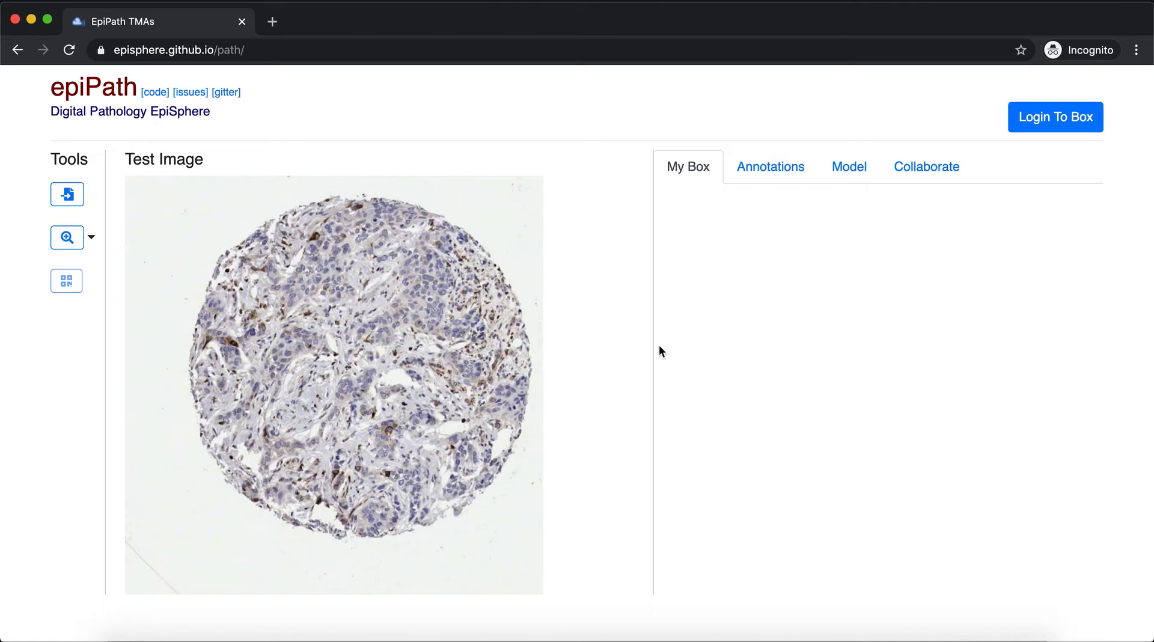
pyautogui.click(1060, 124)
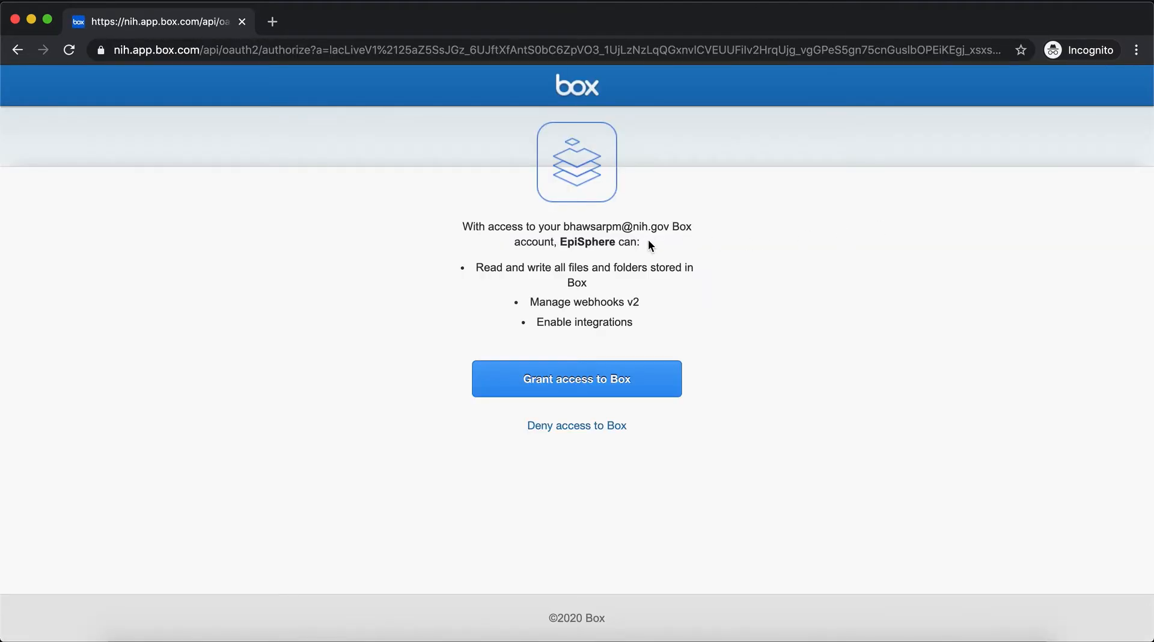
pyautogui.click(581, 381)
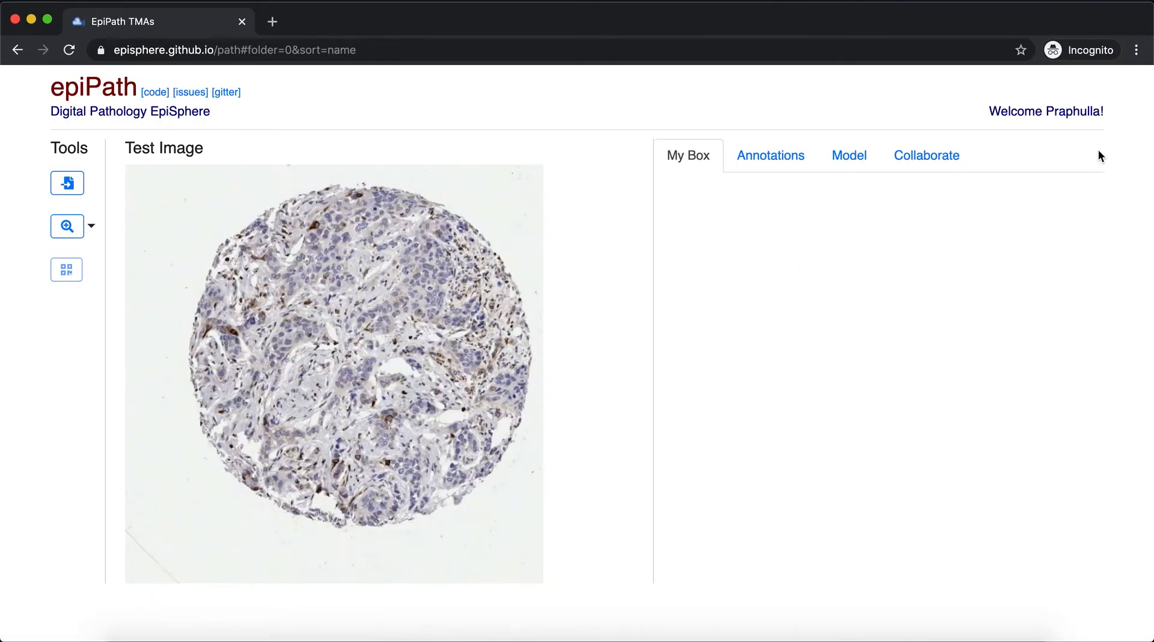
# Acknowledge the notice about selecting a dataset folder
pyautogui.moveTo(1045, 119); pyautogui.dragTo(1146, 114)
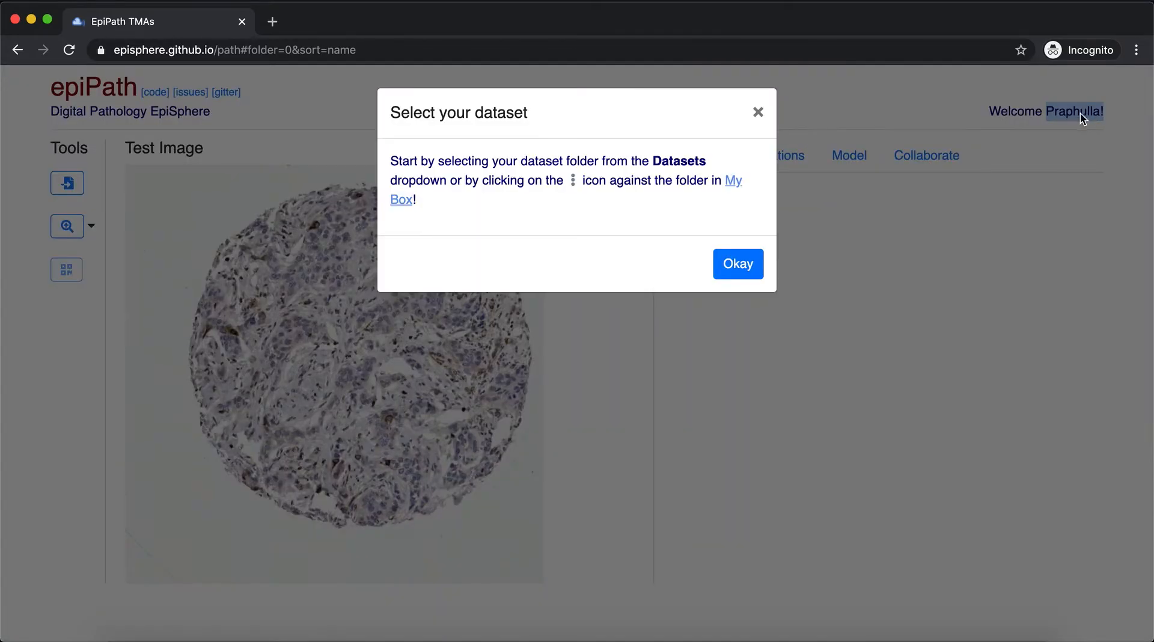
pyautogui.click(471, 167)
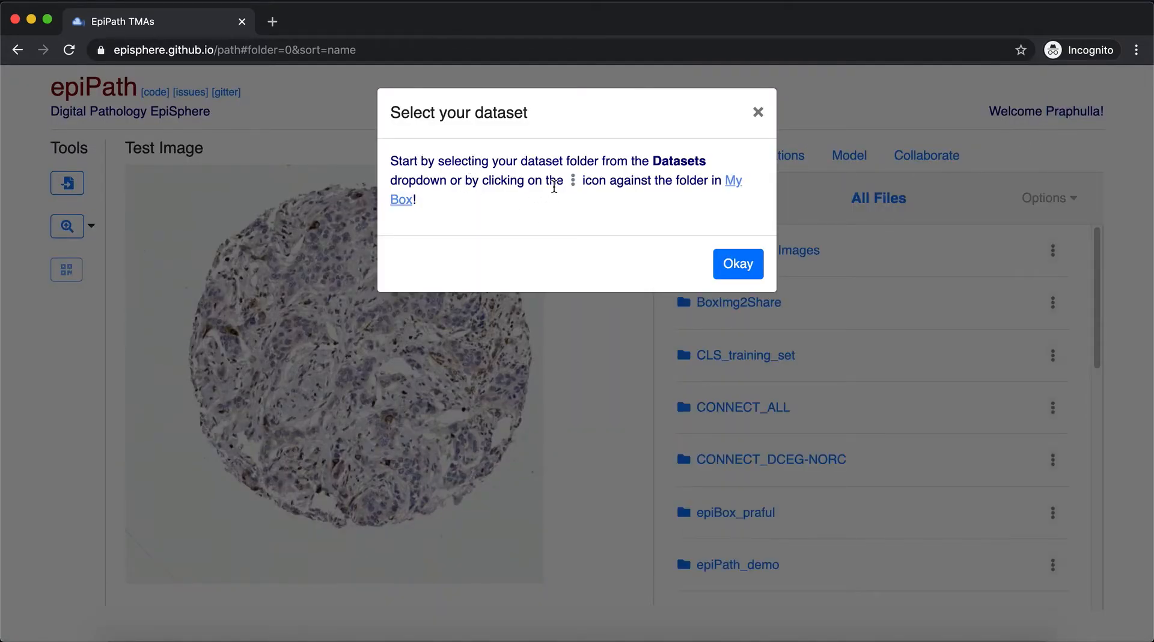
pyautogui.click(732, 269)
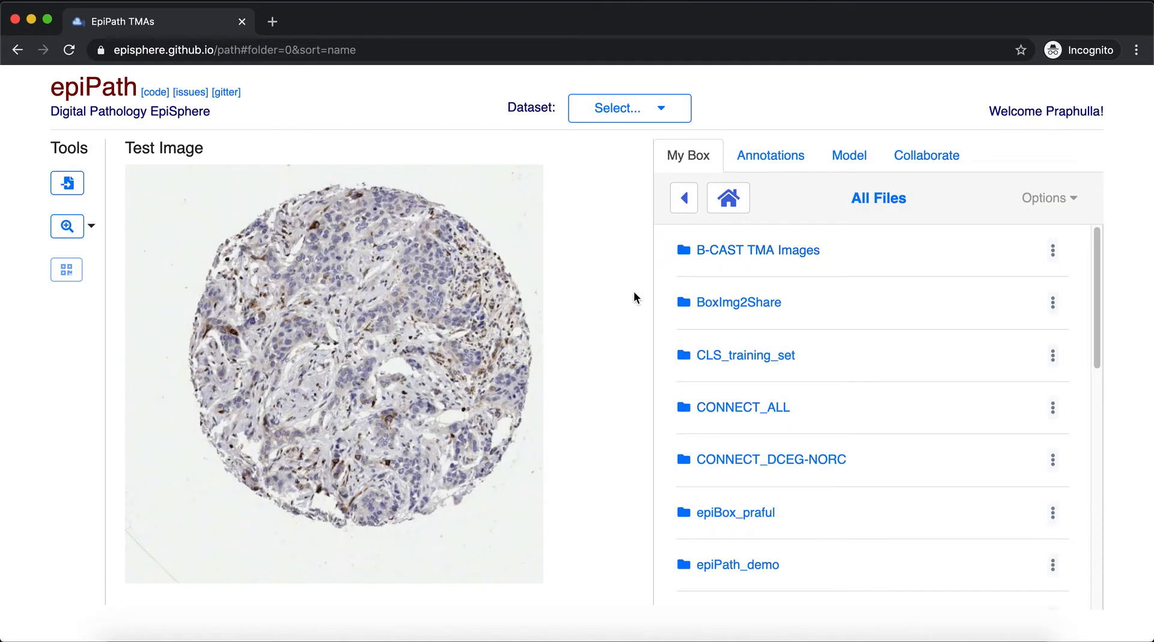
# Open the epiPath_demo folder from the Box files and load the image ABC_096_1_005_1_00_00.jpg
pyautogui.scroll(-5, 833, 376)
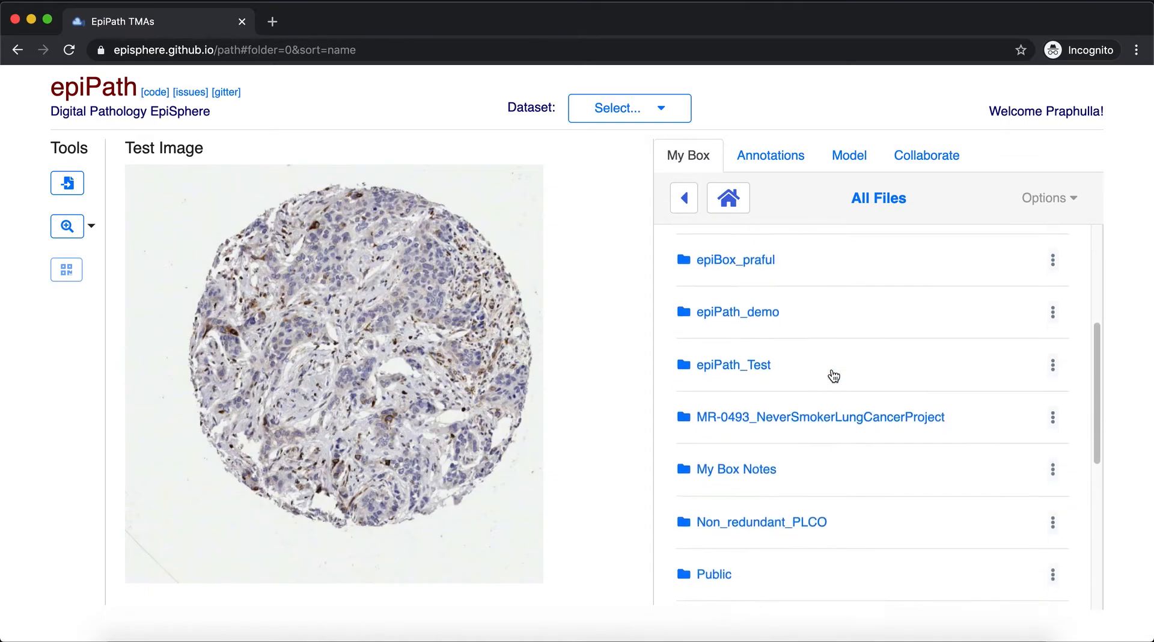
pyautogui.scroll(-6, 834, 375)
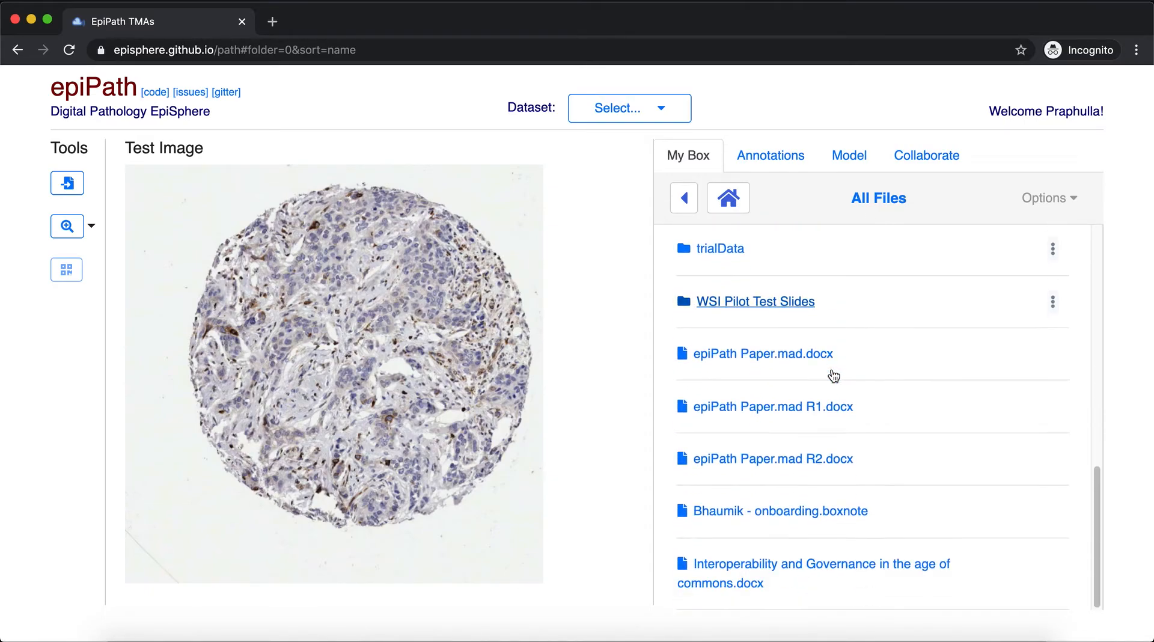
pyautogui.scroll(10, 802, 374)
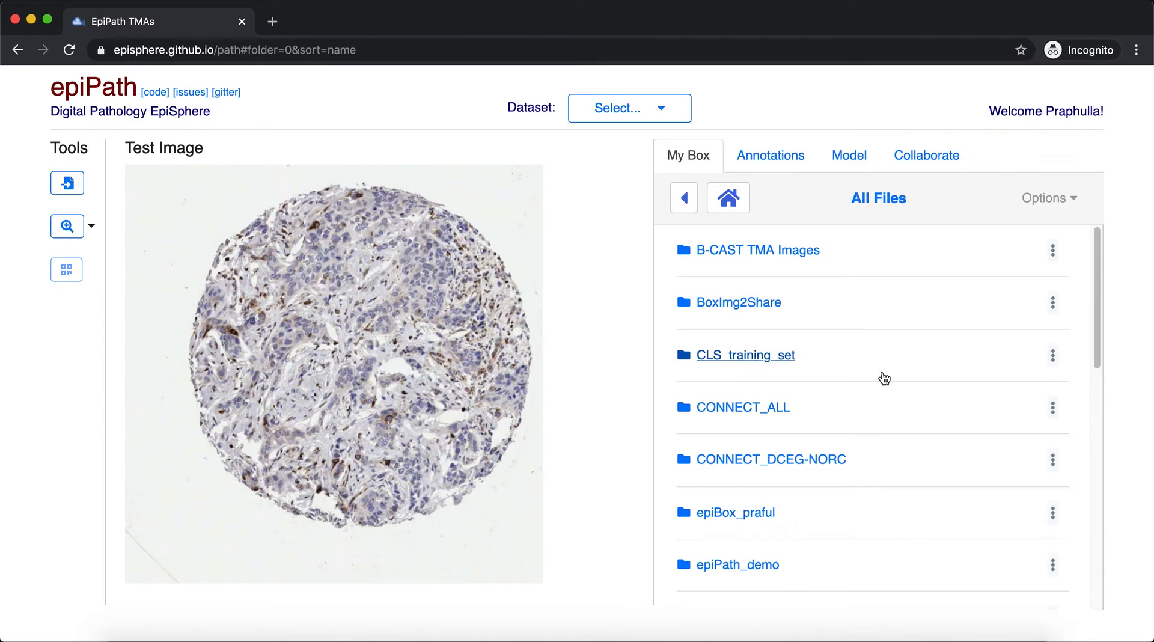
pyautogui.scroll(-3, 859, 377)
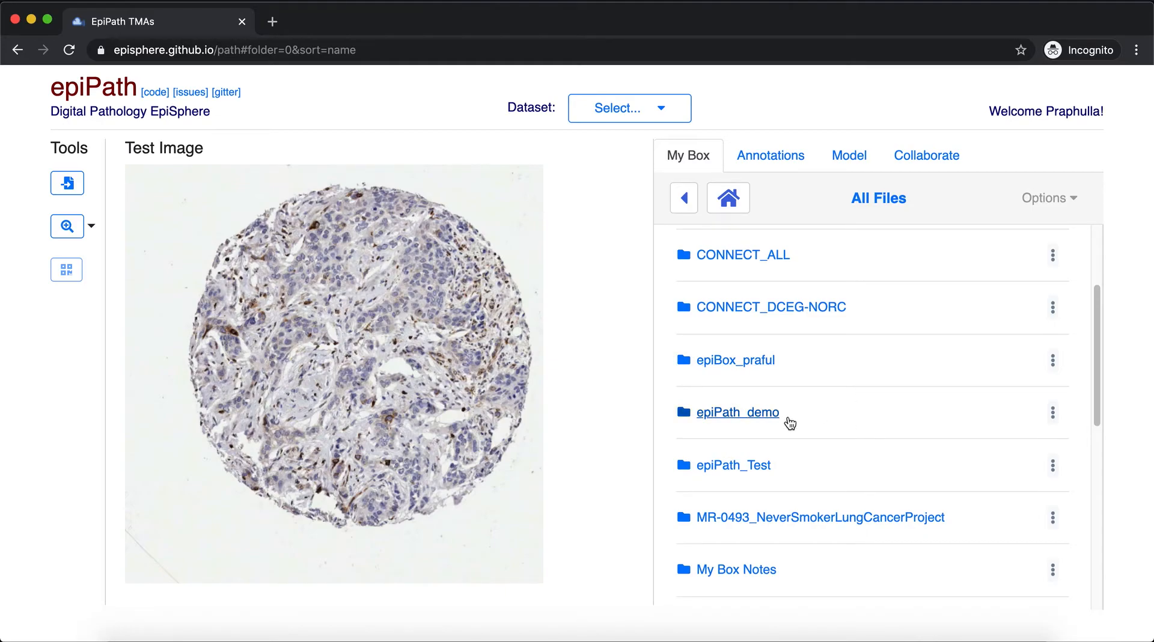
pyautogui.scroll(-1, 785, 420)
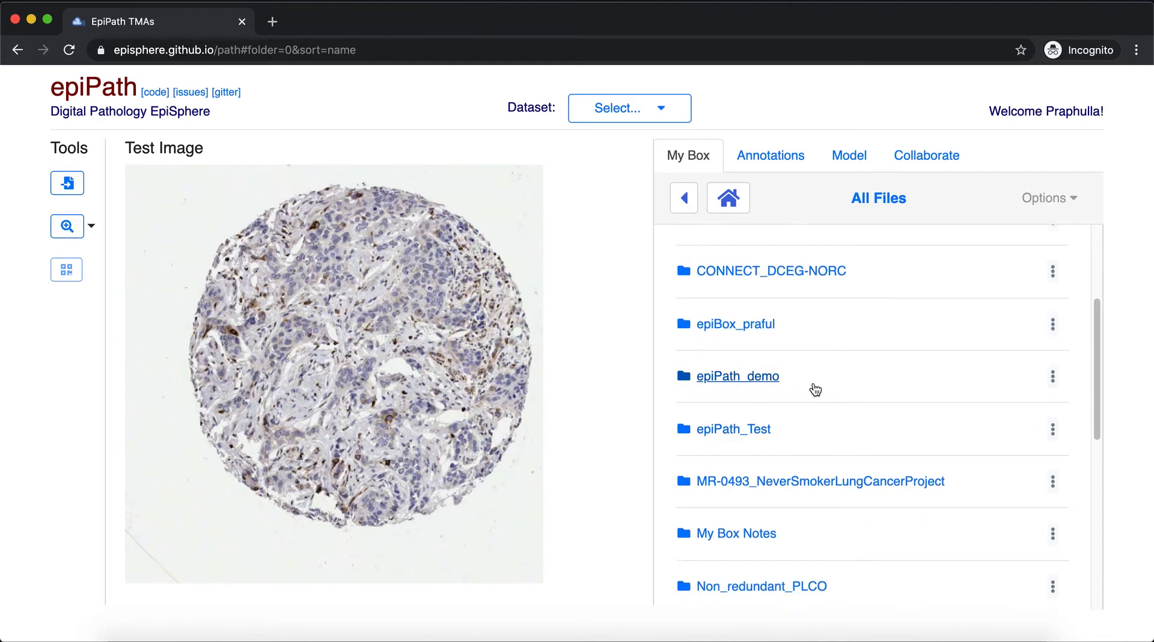
pyautogui.click(742, 383)
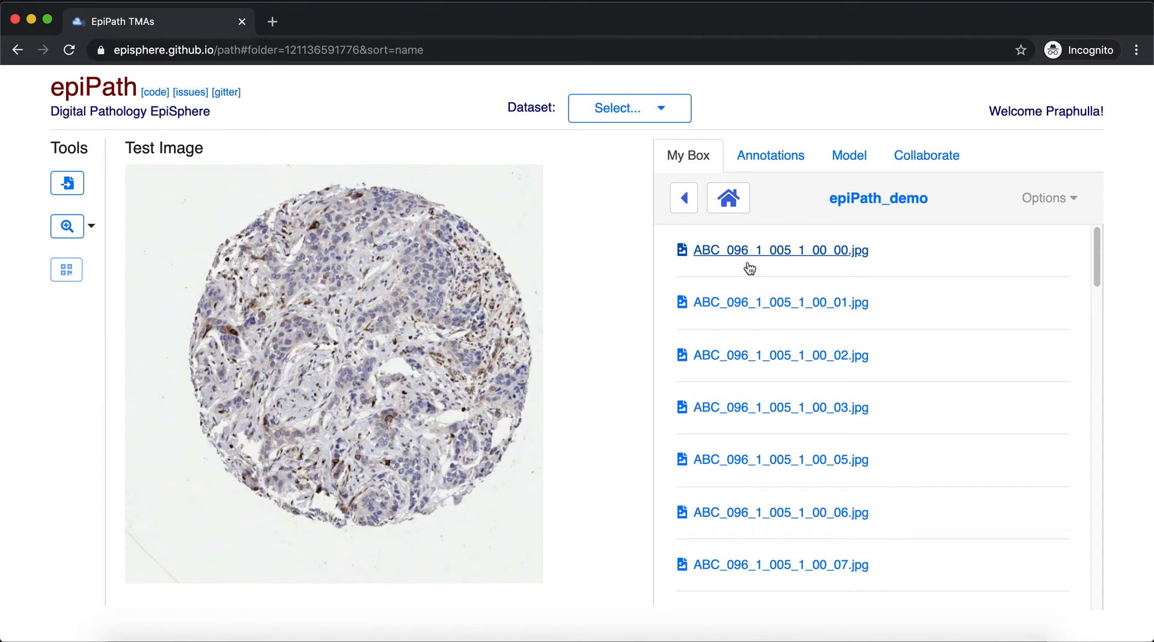
pyautogui.click(779, 251)
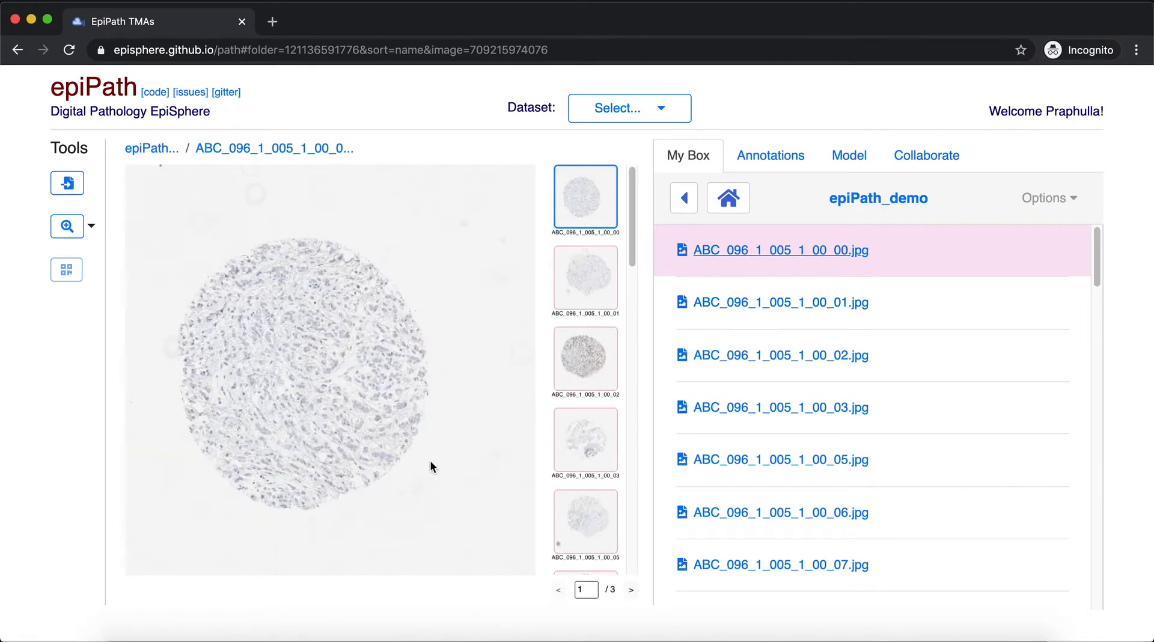
# Switch the viewer to image ABC_096_1_005_1_00_03 using its thumbnail and browse the folder's other images
pyautogui.scroll(-3, 597, 343)
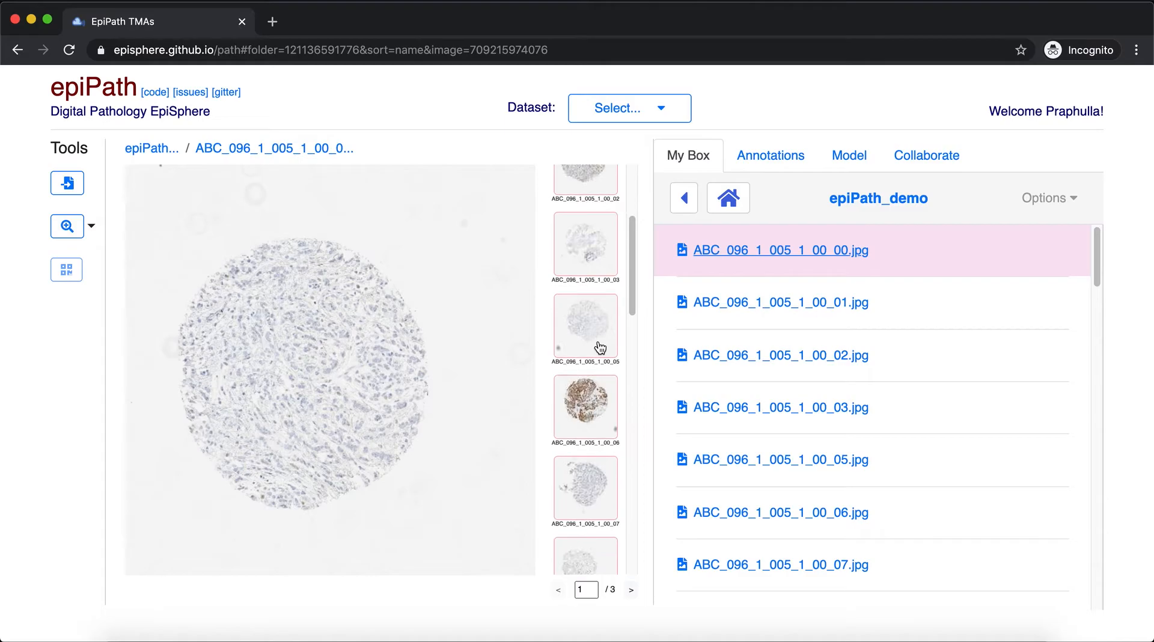
pyautogui.click(583, 249)
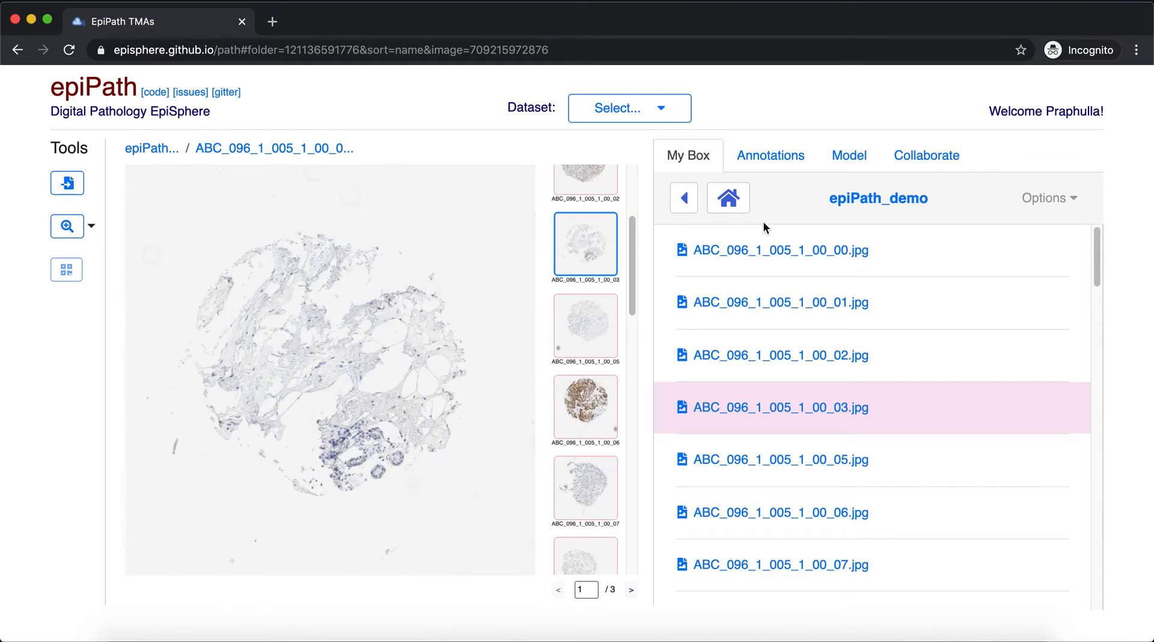
pyautogui.scroll(-4, 592, 361)
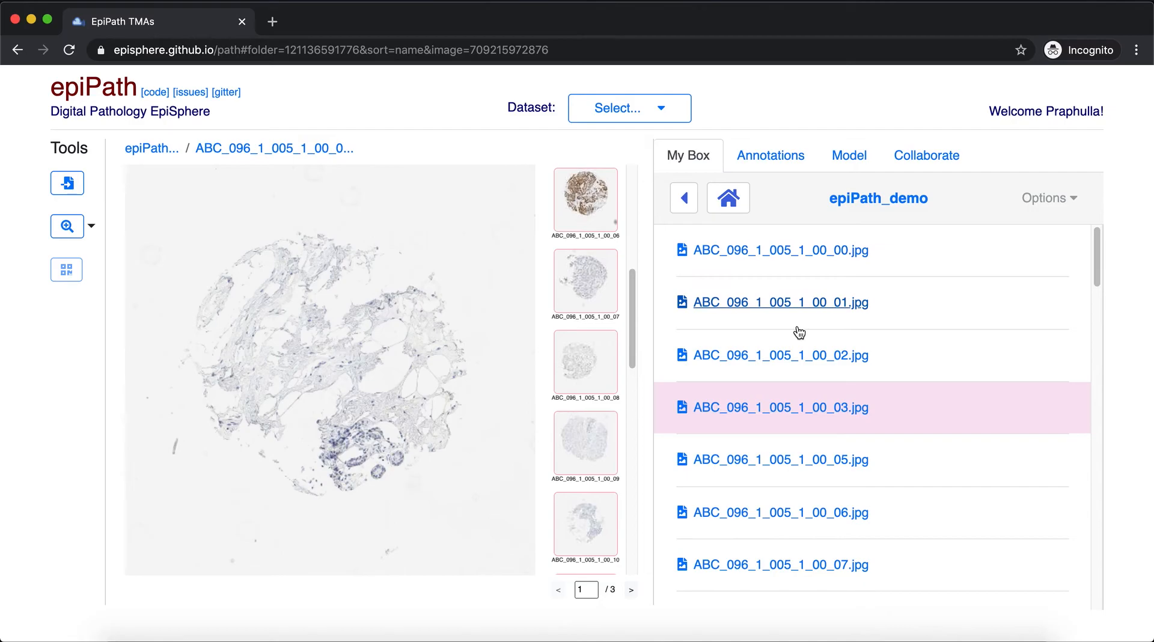
pyautogui.scroll(-1, 790, 336)
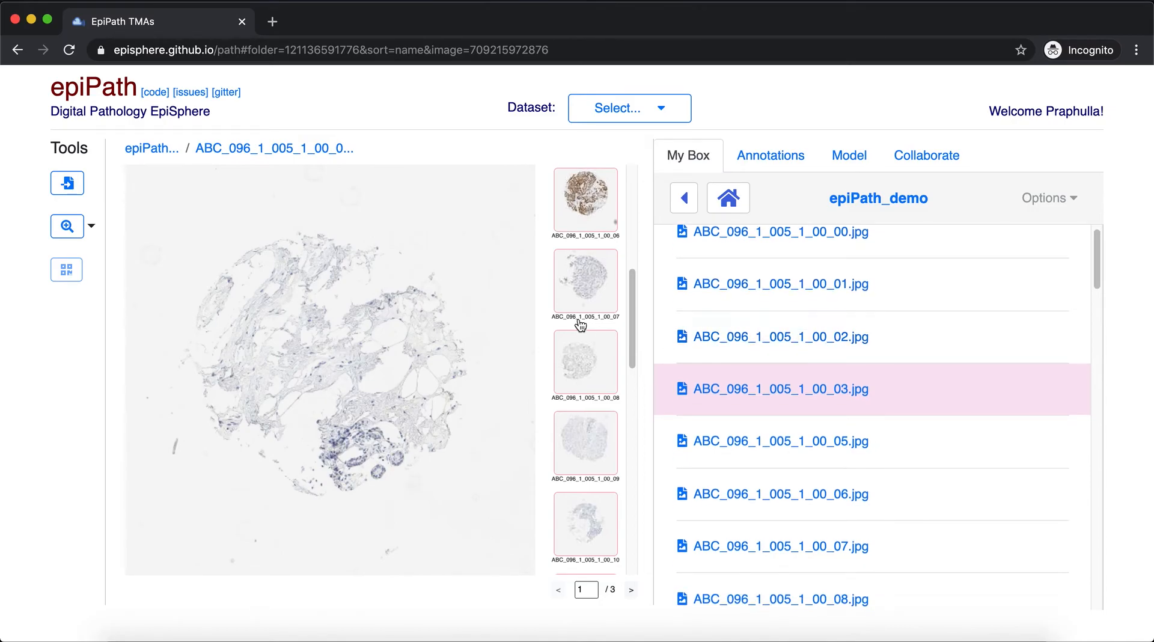
pyautogui.scroll(5, 578, 318)
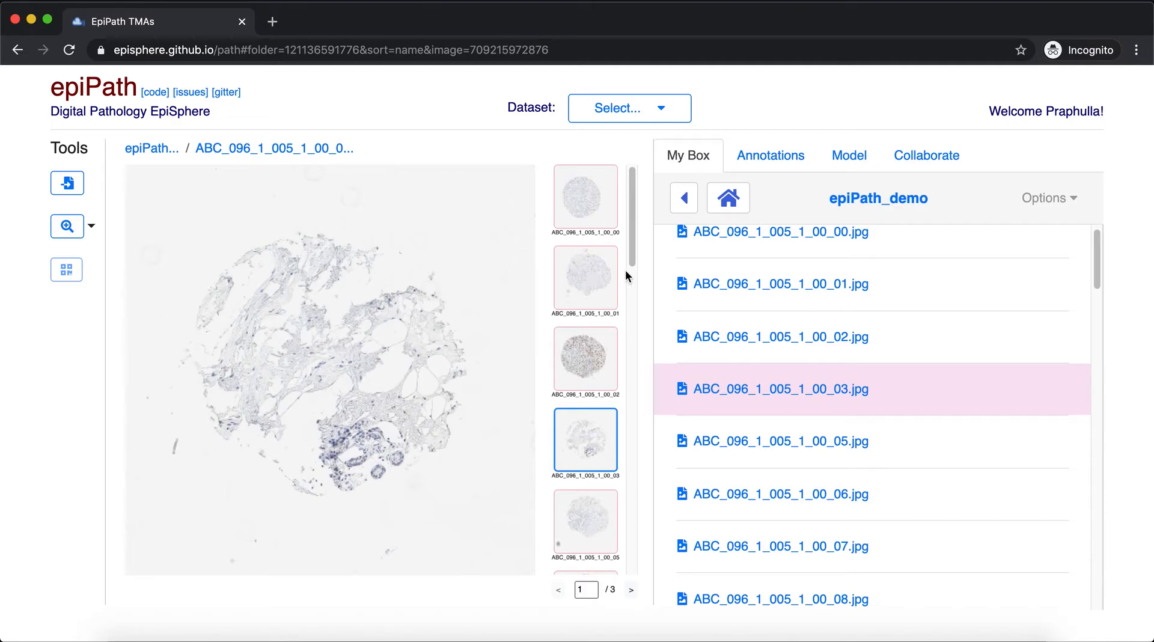
# Return to the list of all Box files and set the epiPath_demo folder as the dataset
pyautogui.click(778, 158)
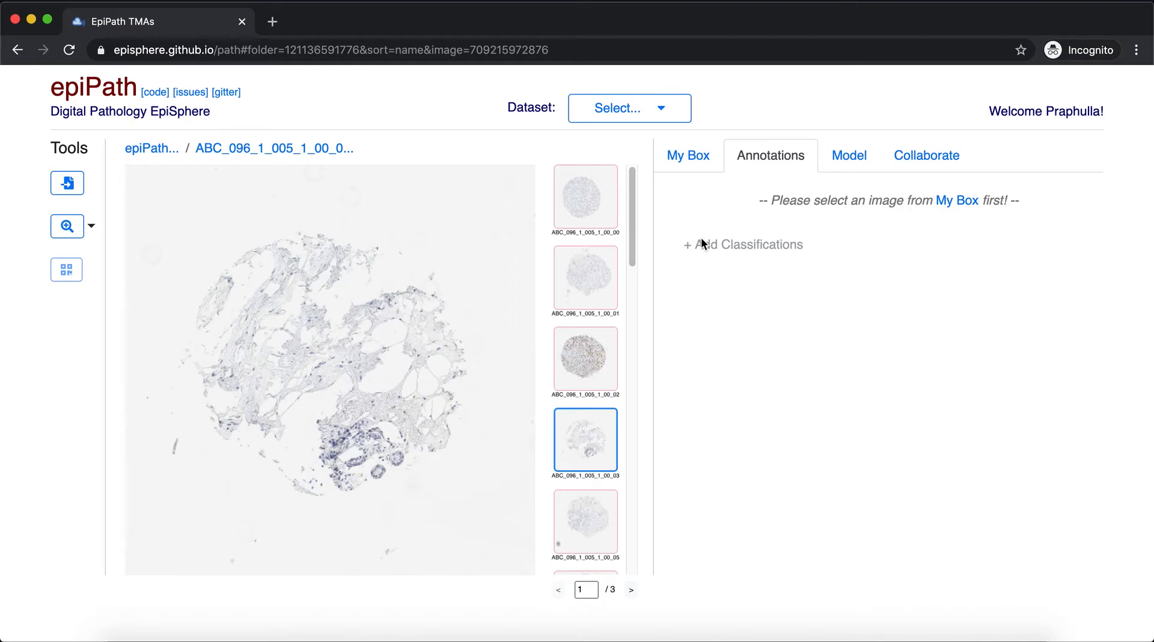
pyautogui.click(680, 158)
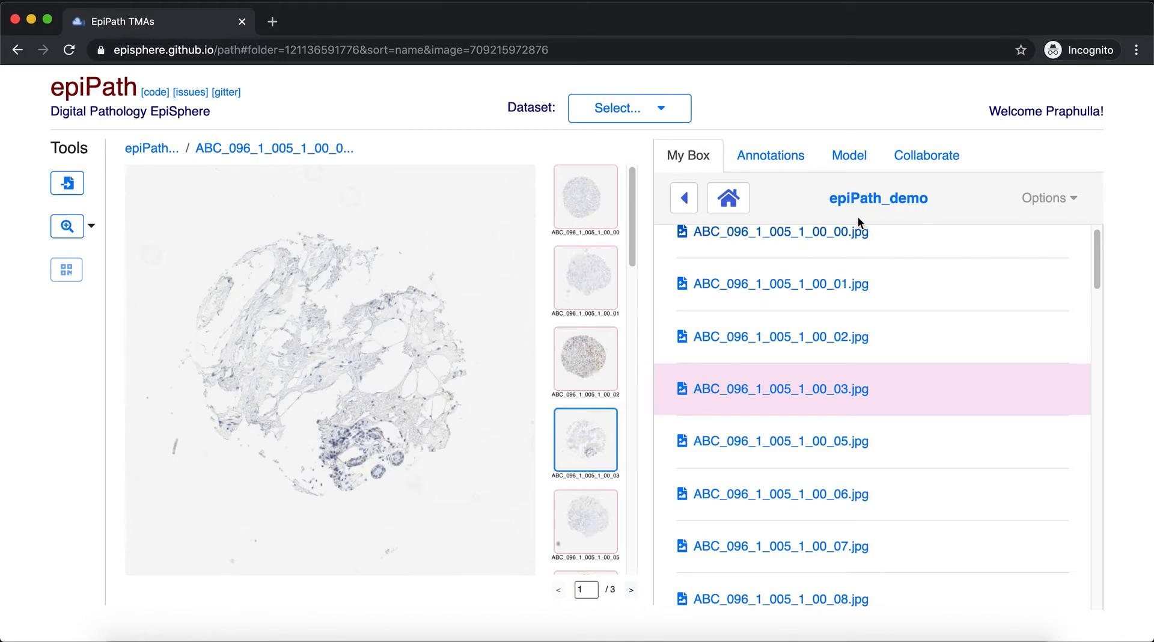
pyautogui.click(683, 199)
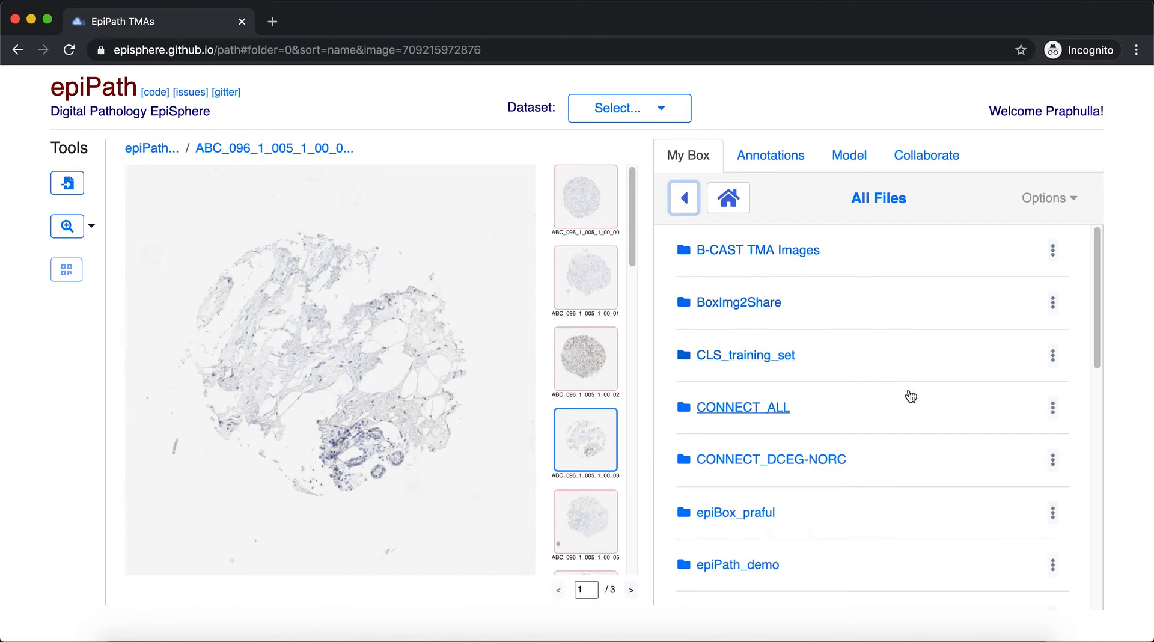
pyautogui.scroll(-4, 906, 380)
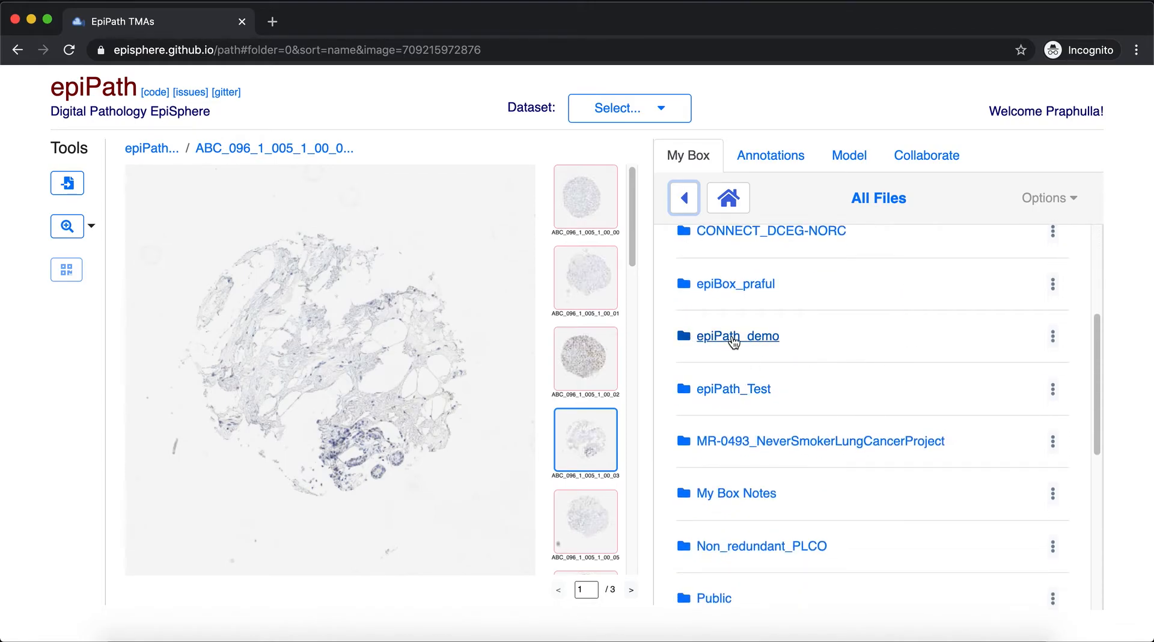
pyautogui.click(1053, 338)
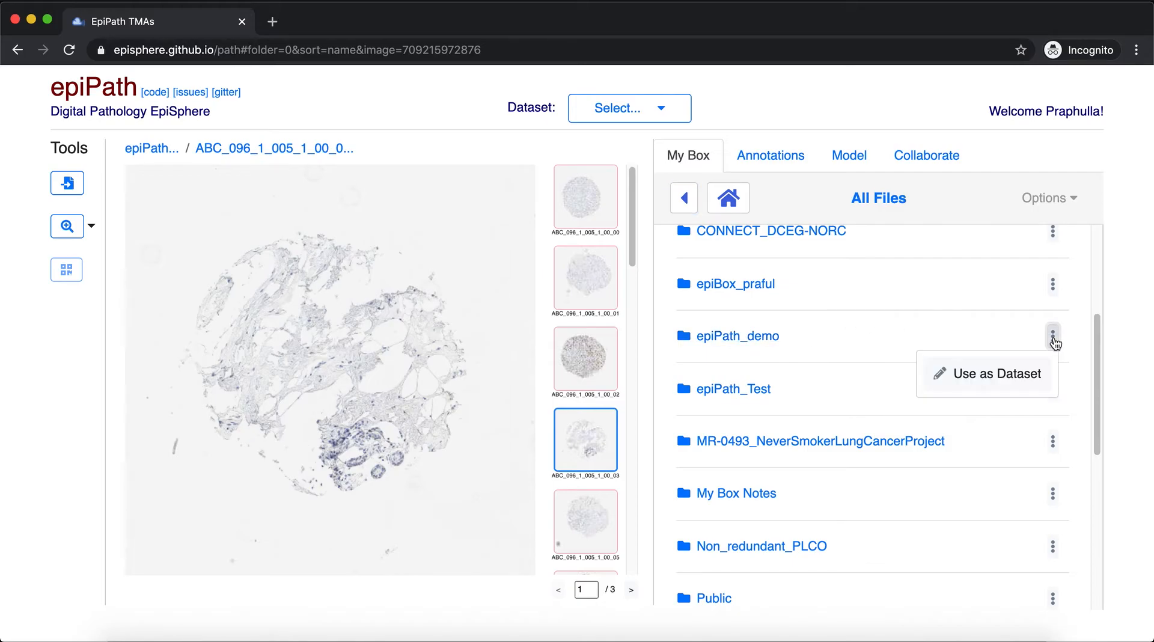
pyautogui.click(996, 378)
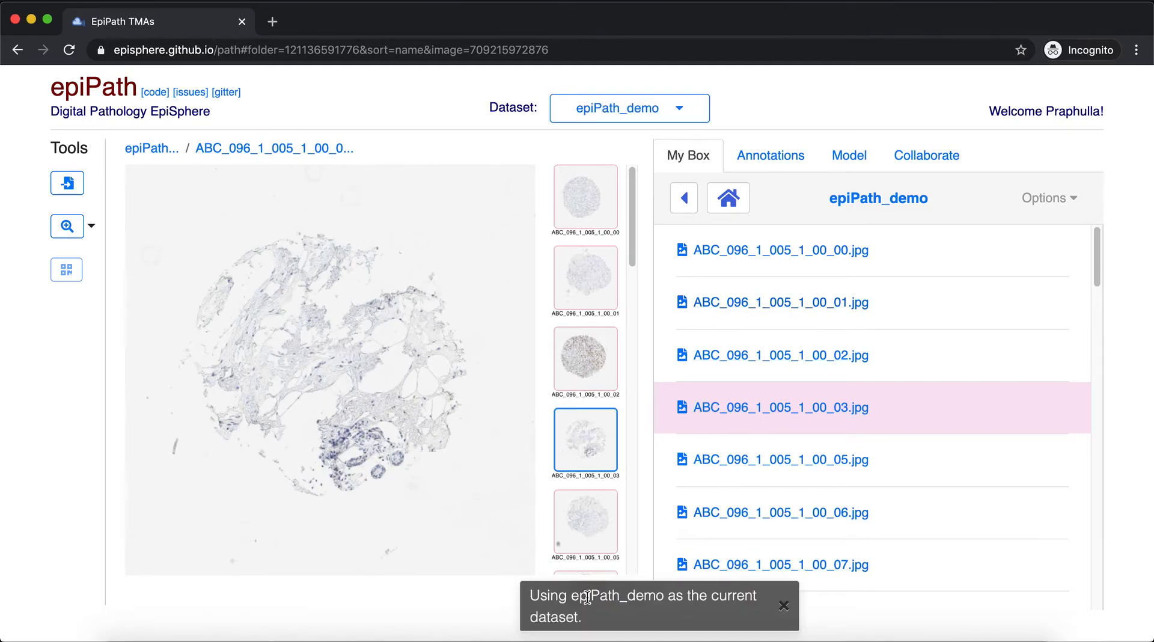
# Start a new annotation classification named "Test for YouTube" with the description "Just trying annotations!"
pyautogui.click(775, 161)
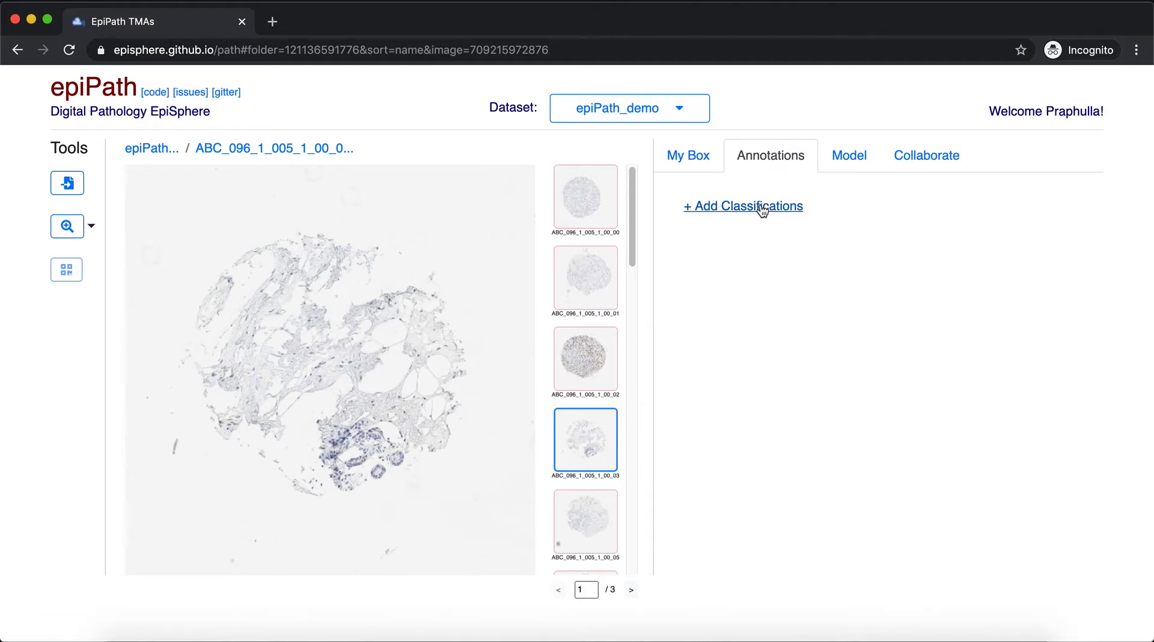
pyautogui.click(751, 206)
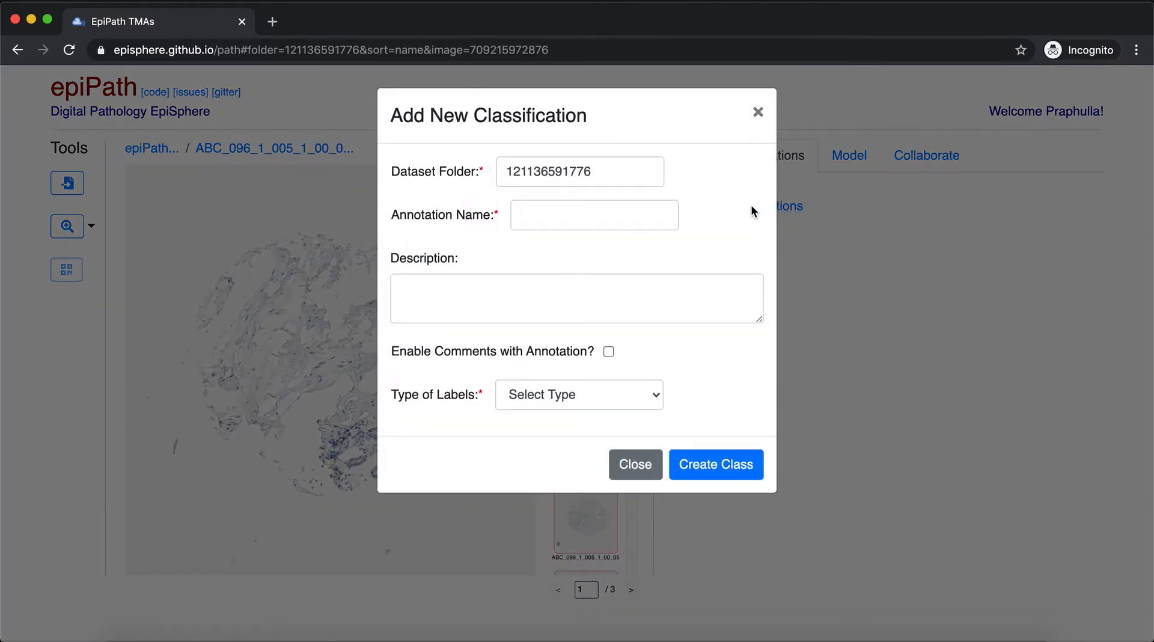
pyautogui.click(651, 214)
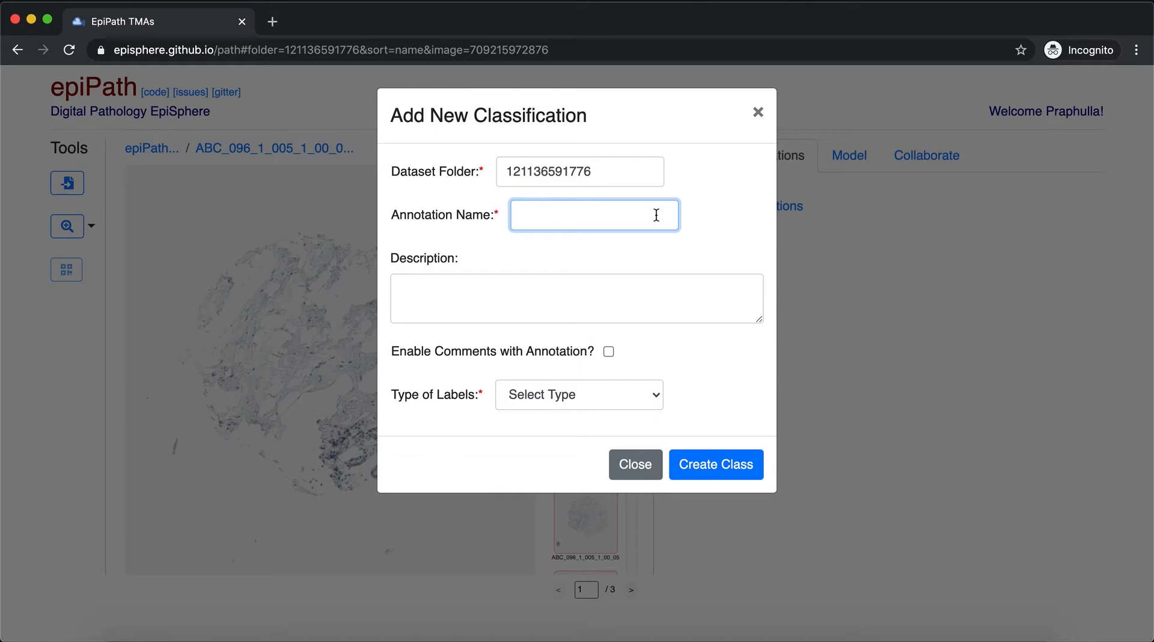
pyautogui.write('Test for YouTube')
pyautogui.press('Tab')
pyautogui.write('Just trying annotations!')
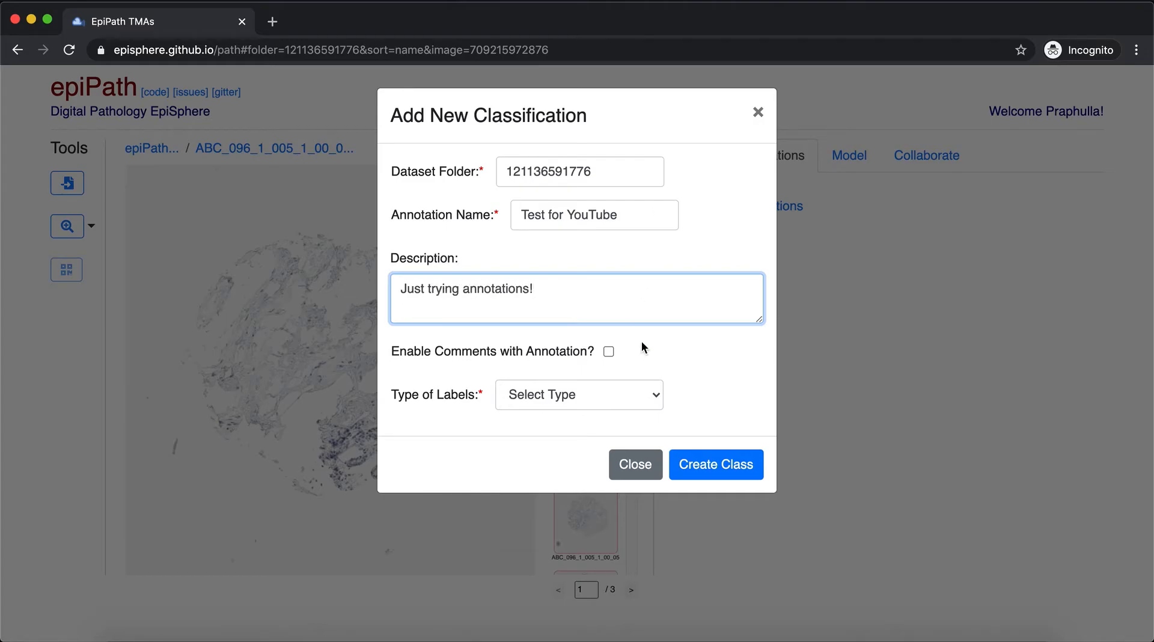
# Enable comments with the annotation and set the type of labels to Categorical
pyautogui.click(608, 351)
pyautogui.click(598, 401)
pyautogui.click(592, 415)
# Add two class labels with the display names Good and Bad
pyautogui.click(486, 468)
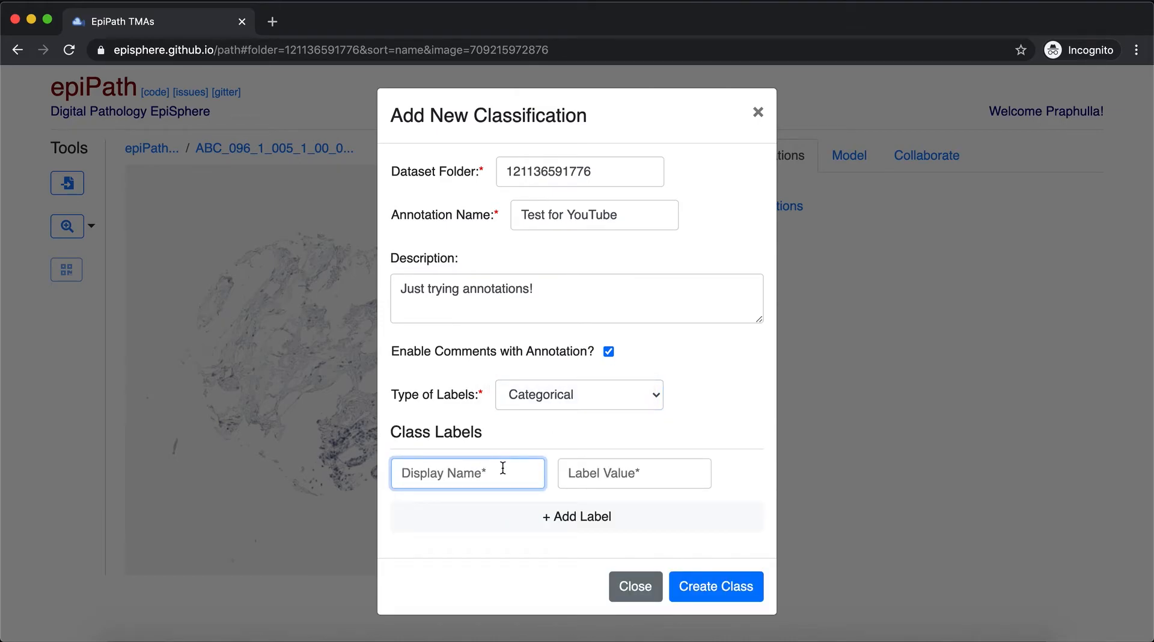
pyautogui.write('Good')
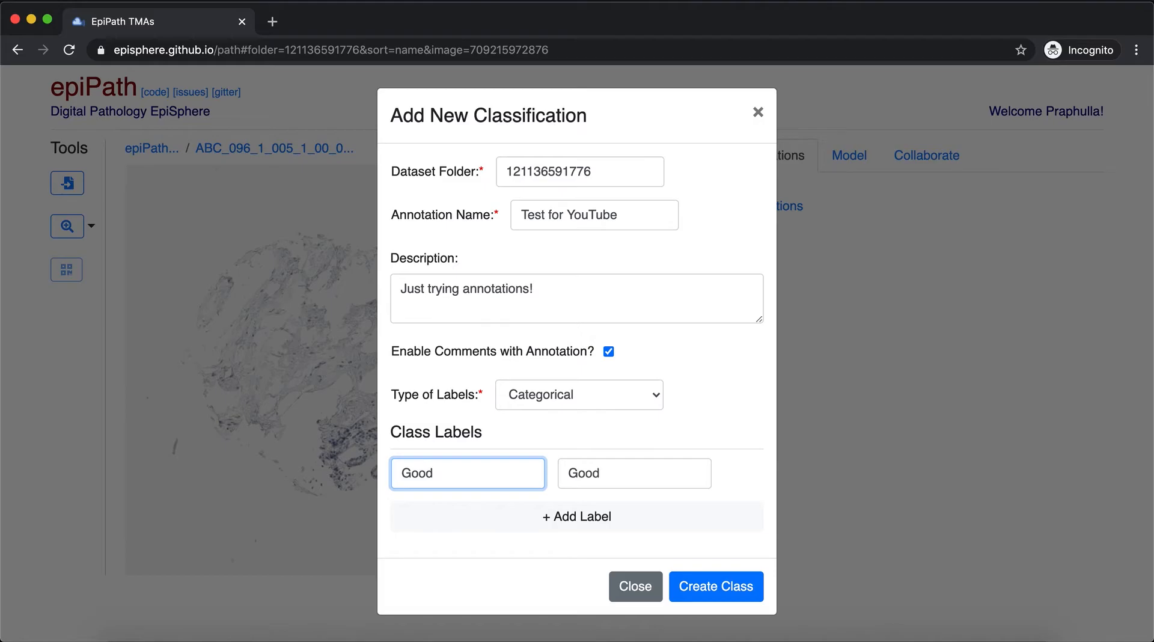
pyautogui.click(517, 516)
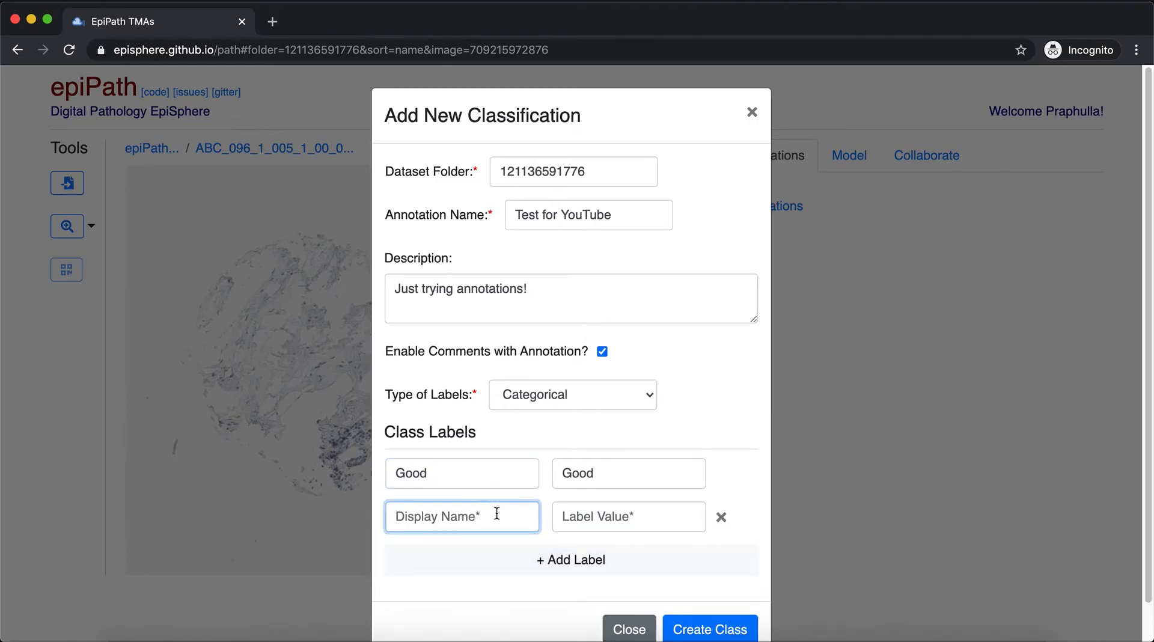
pyautogui.write('Bad')
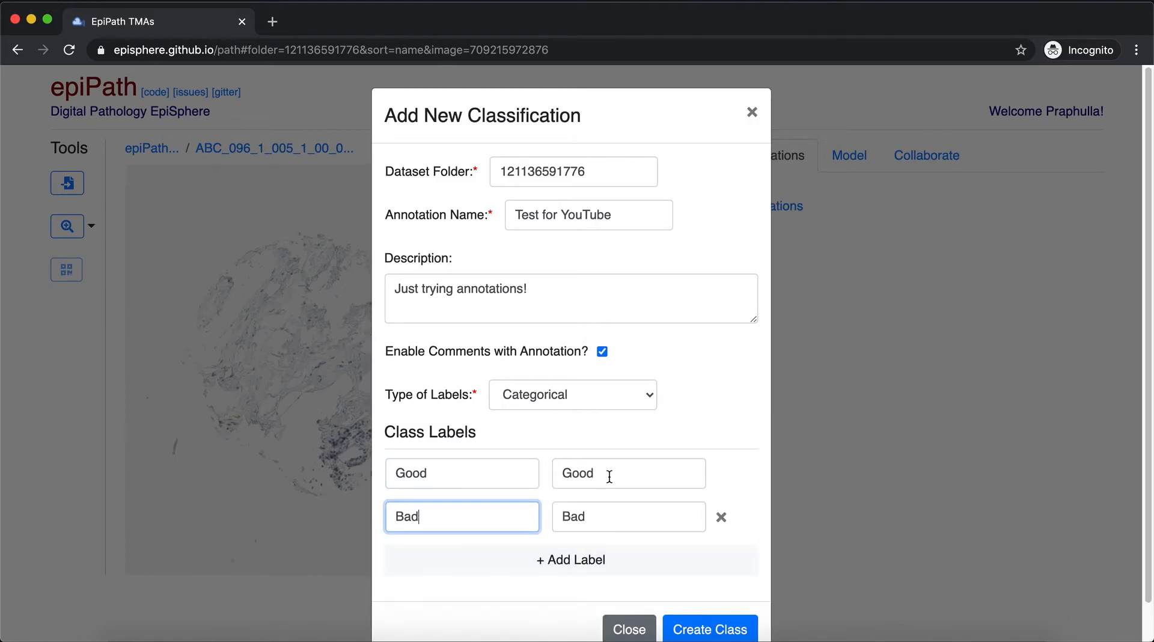
# Set the label values to 1 for Good and 0 for Bad, and create the class
pyautogui.moveTo(609, 475); pyautogui.dragTo(563, 473)
pyautogui.write('1')
pyautogui.click(600, 510)
pyautogui.moveTo(610, 522); pyautogui.dragTo(540, 515)
pyautogui.write('0')
pyautogui.click(714, 628)
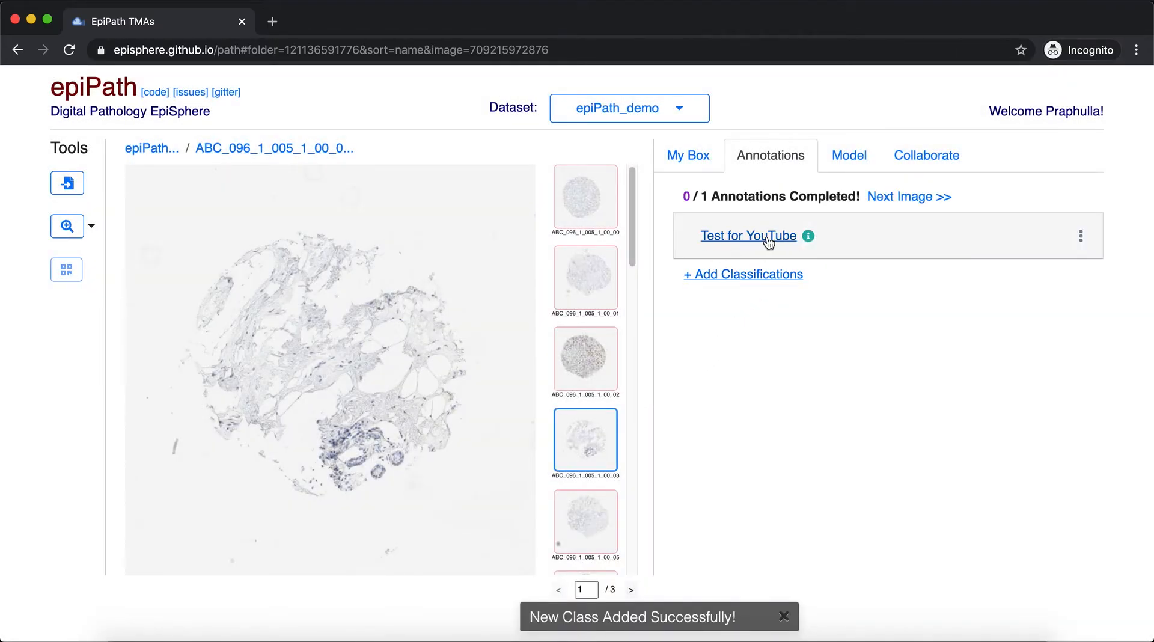
pyautogui.scroll(-10, 594, 462)
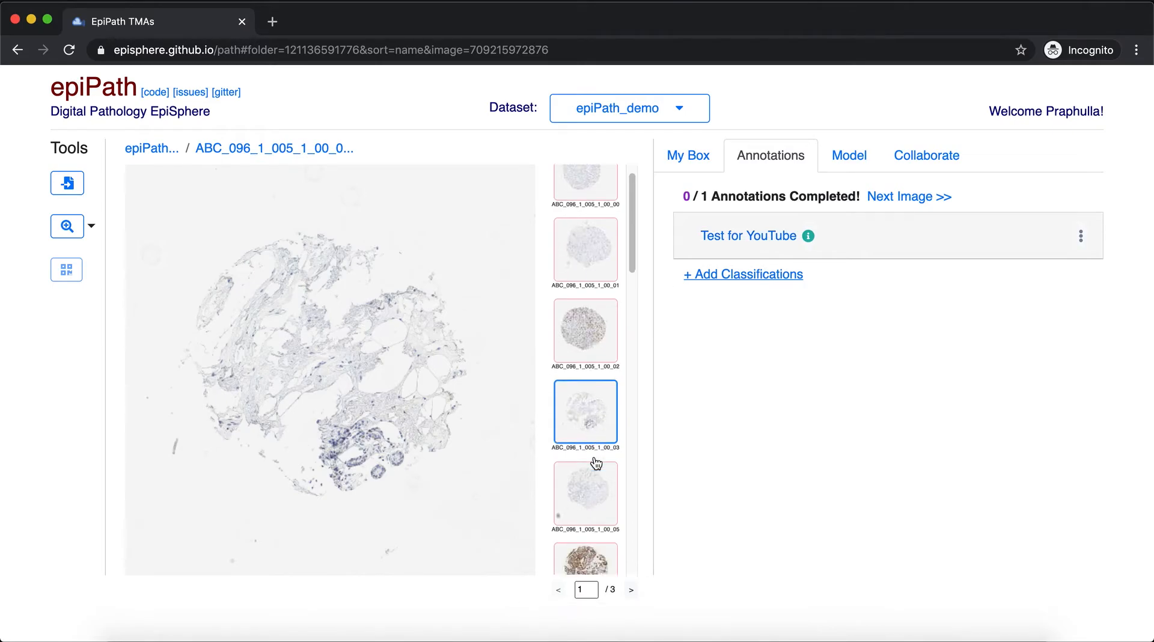
# Open the Test for YouTube classification and label image ABC_096_1_005_1_00_00 as Good
pyautogui.scroll(10, 594, 462)
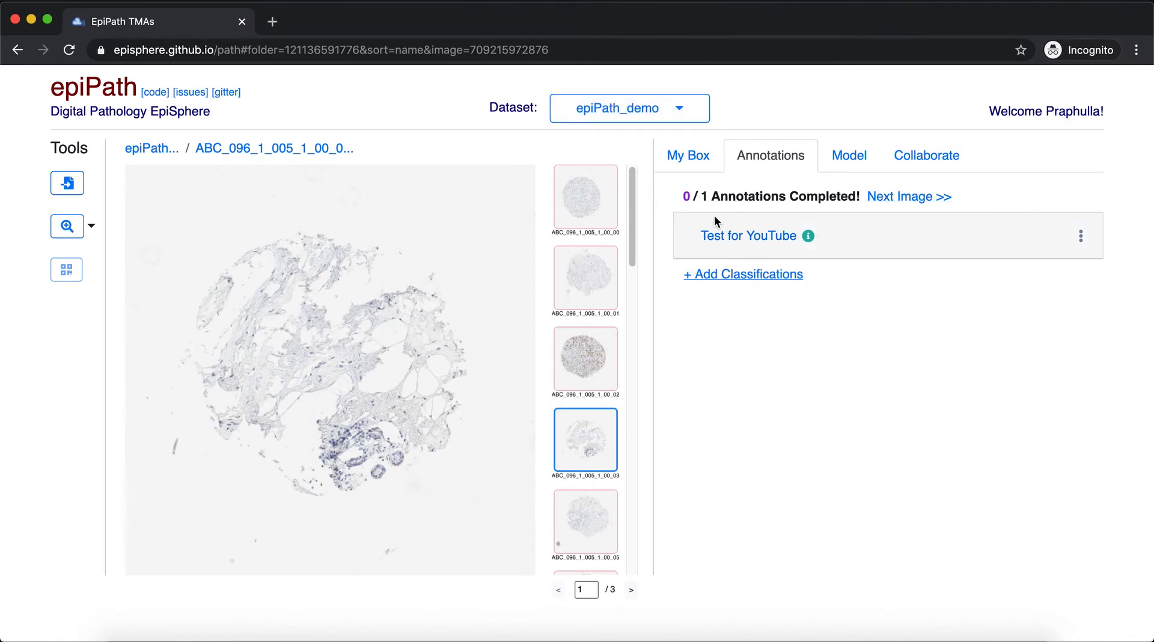
pyautogui.click(775, 236)
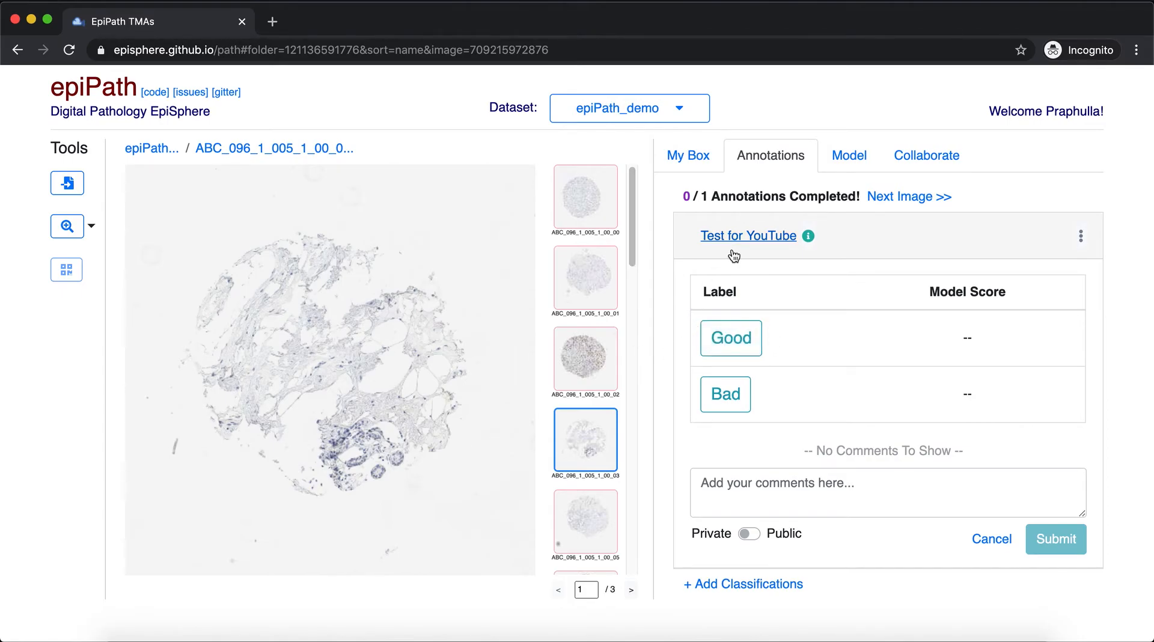
pyautogui.scroll(-10, 578, 320)
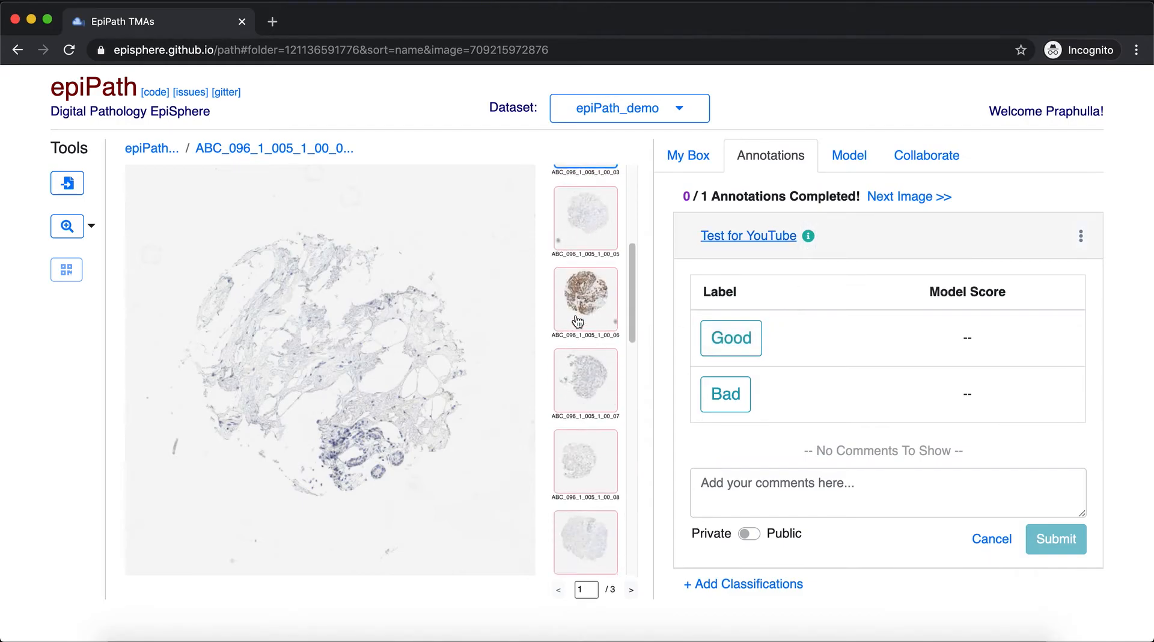
pyautogui.scroll(10, 578, 319)
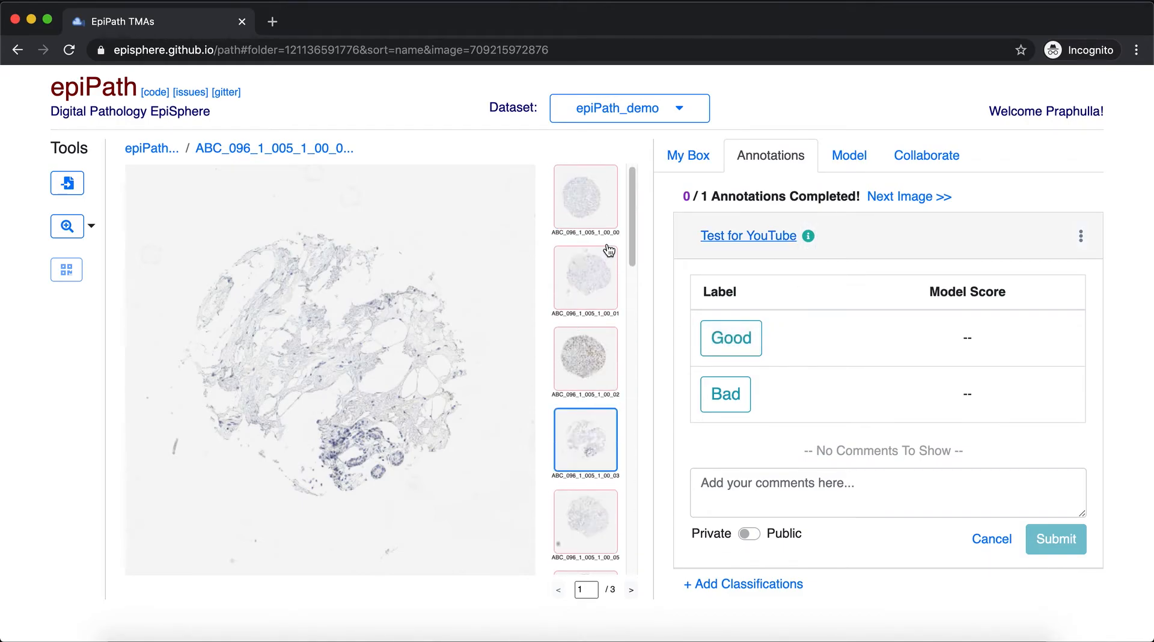
pyautogui.click(608, 222)
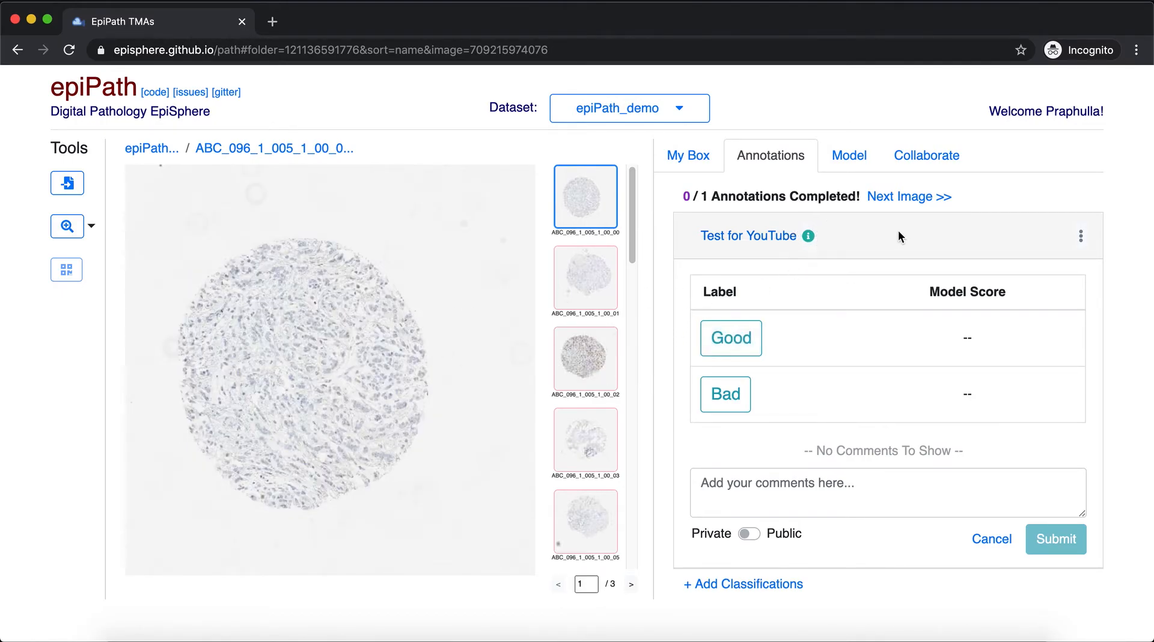
pyautogui.click(727, 348)
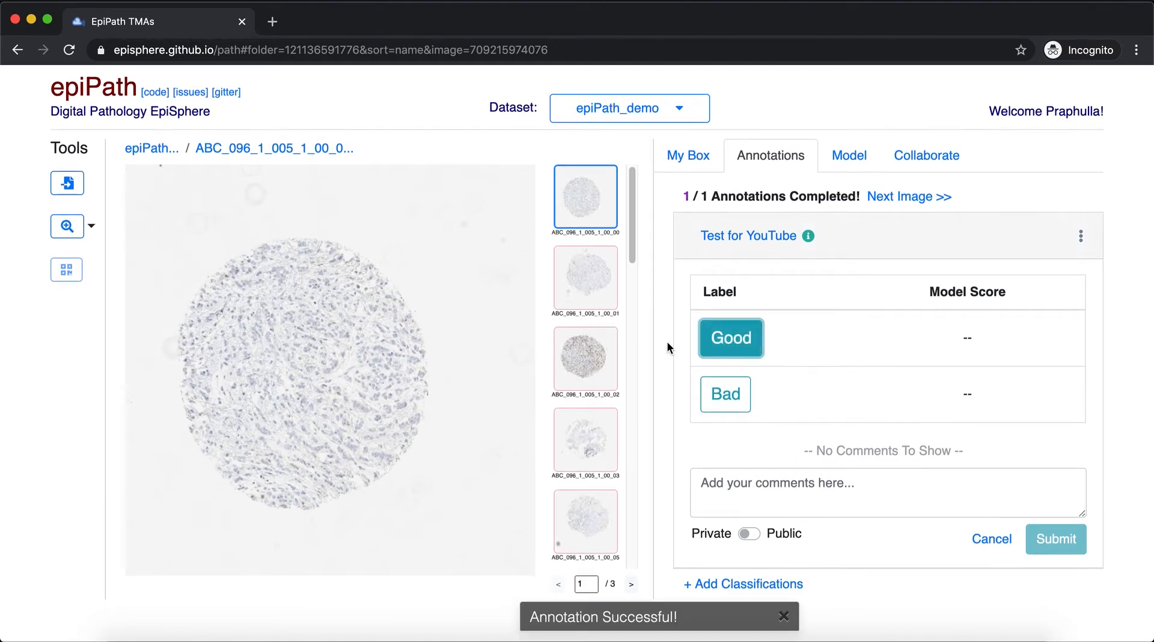
# Label image ABC_096_1_005_1_00_03 as Bad and image ABC_096_1_005_1_00_02 as Good
pyautogui.click(582, 432)
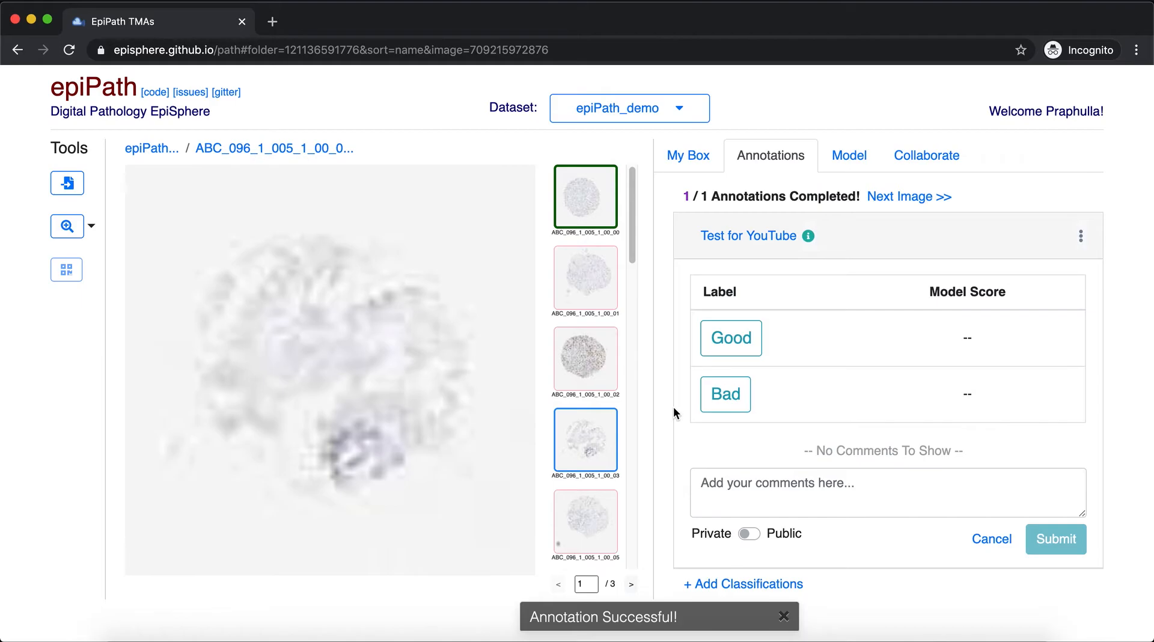
pyautogui.click(734, 398)
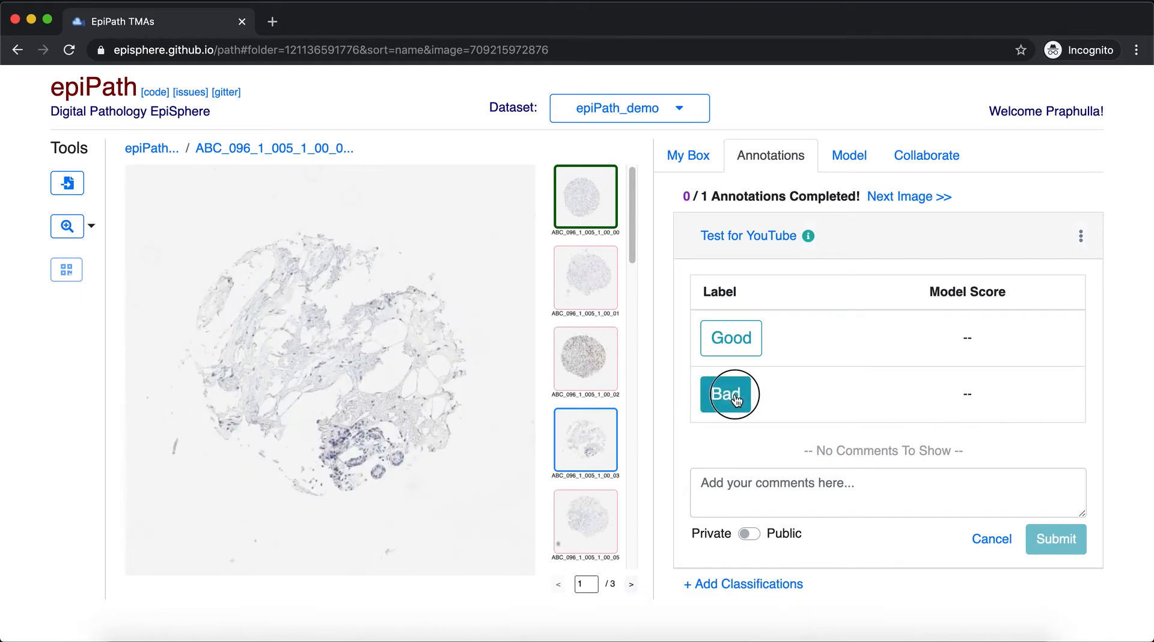
pyautogui.moveTo(678, 617); pyautogui.dragTo(499, 619)
pyautogui.click(601, 349)
pyautogui.click(737, 346)
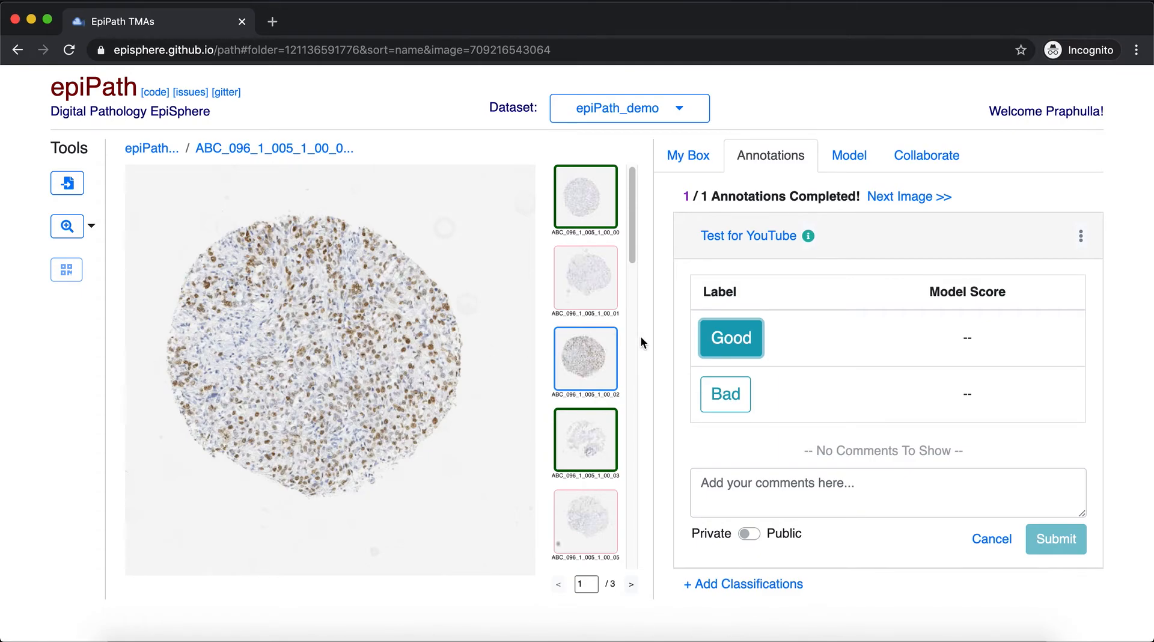
# Reload the page, reopen the Test for YouTube classification, and check the saved labels of images ABC_096_1_005_1_00_00 and ABC_096_1_005_1_00_03
pyautogui.press('super+r')
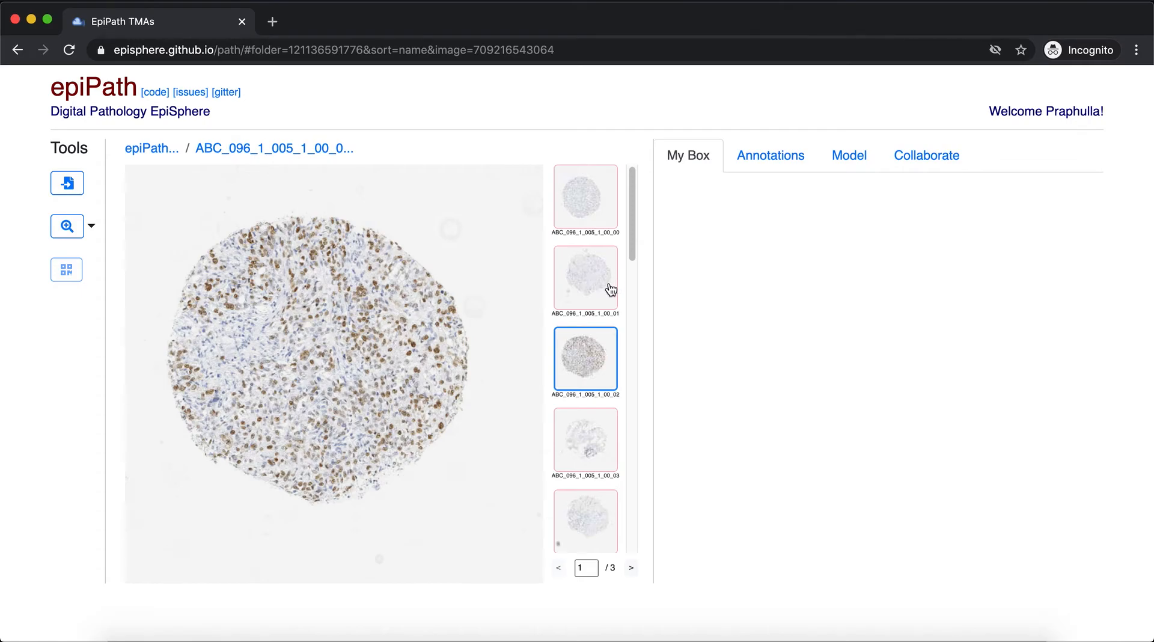
pyautogui.click(784, 164)
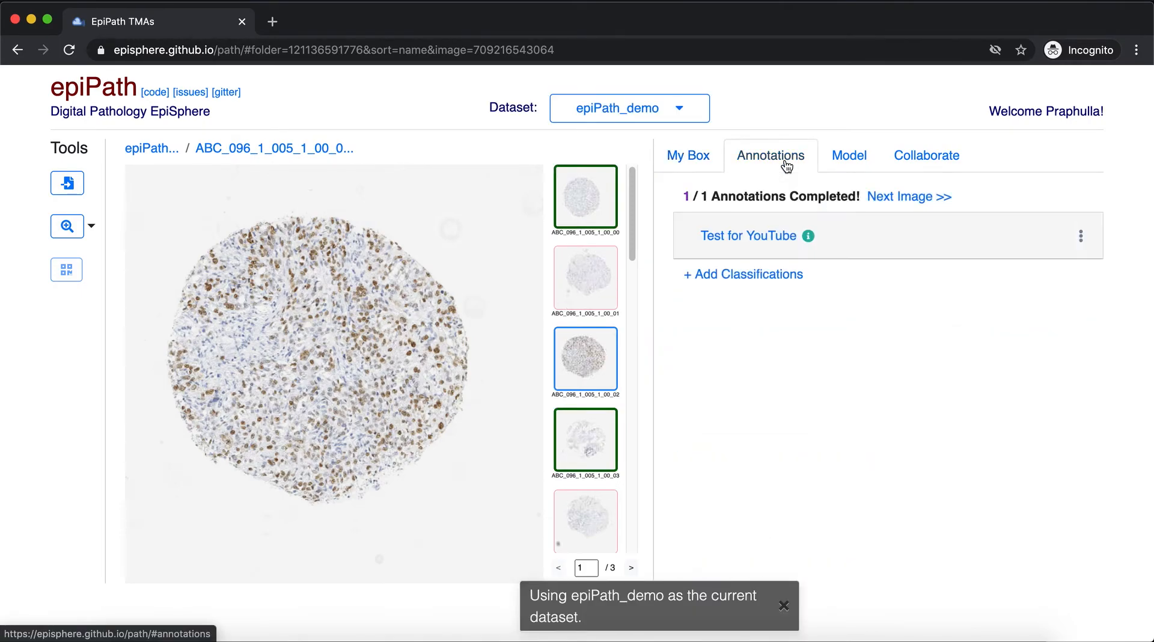
pyautogui.click(758, 244)
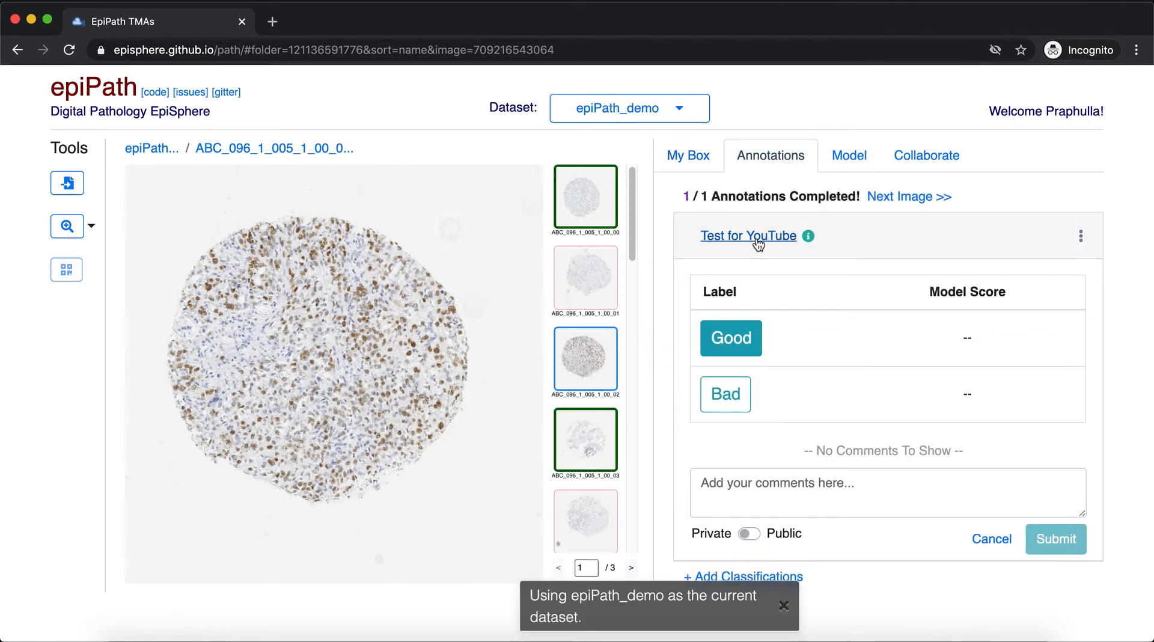
pyautogui.click(570, 201)
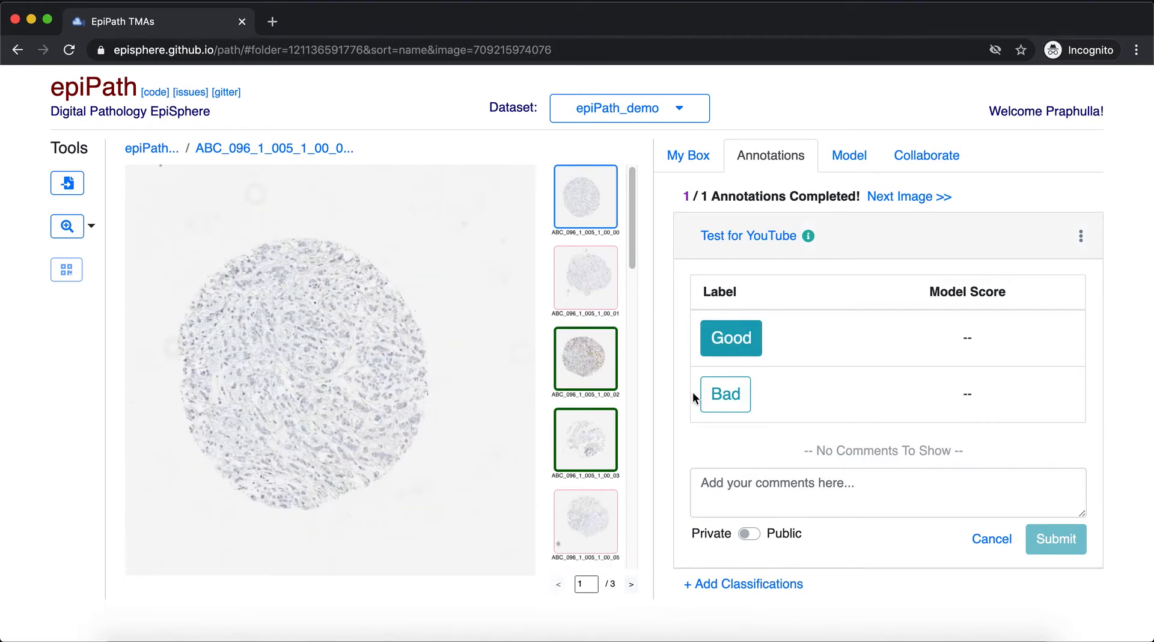
pyautogui.click(607, 438)
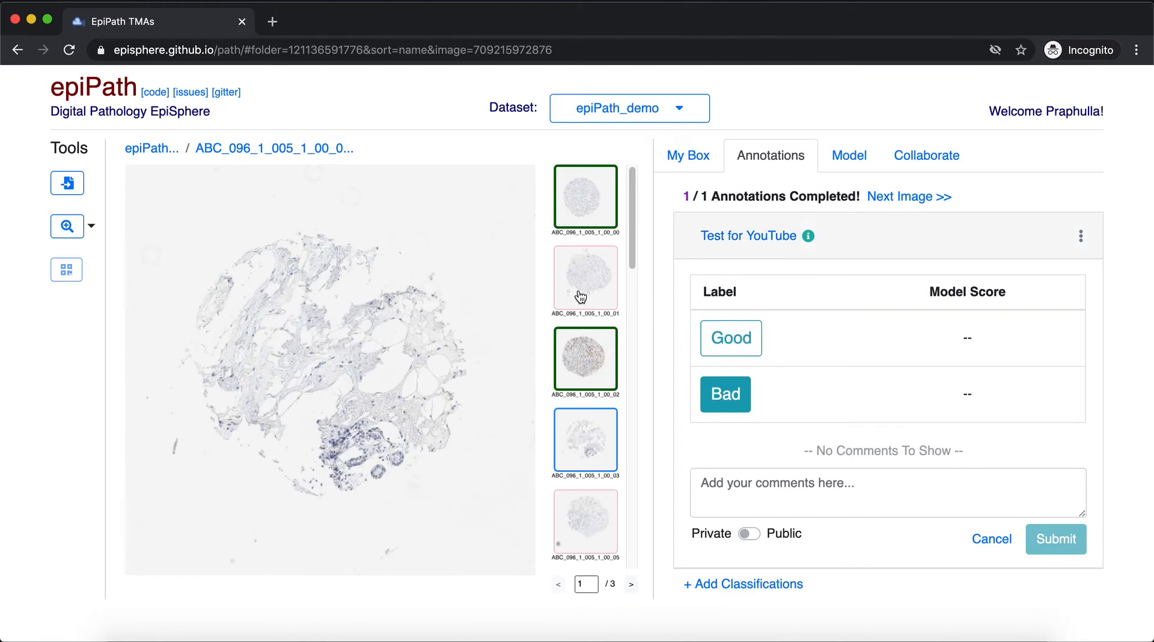
pyautogui.scroll(-15, 586, 337)
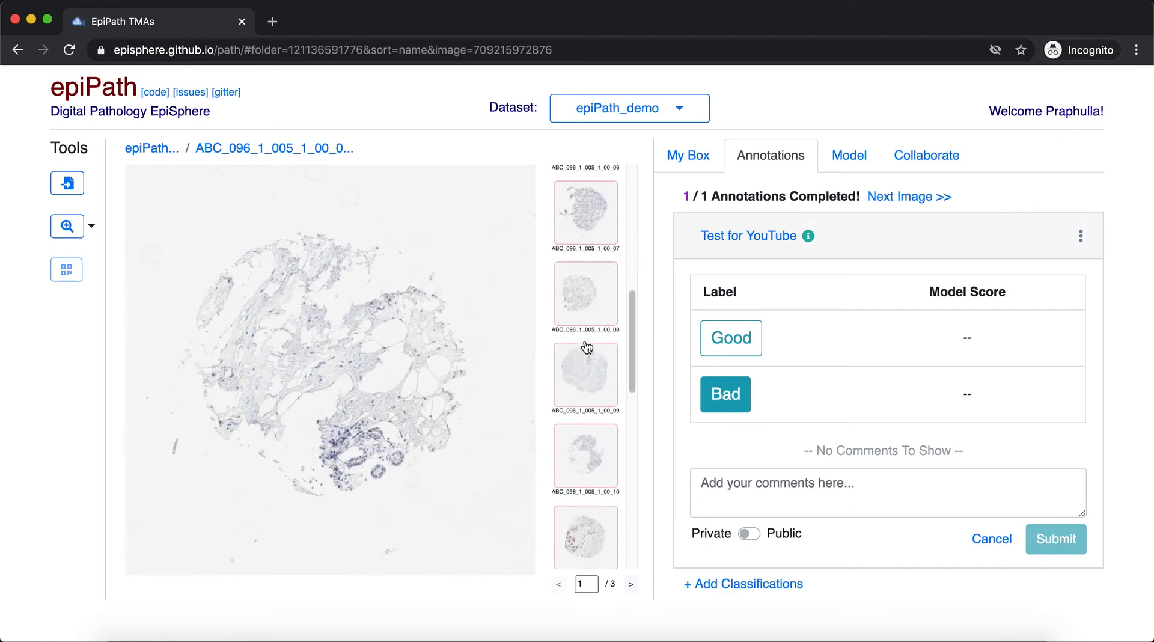
pyautogui.scroll(15, 586, 337)
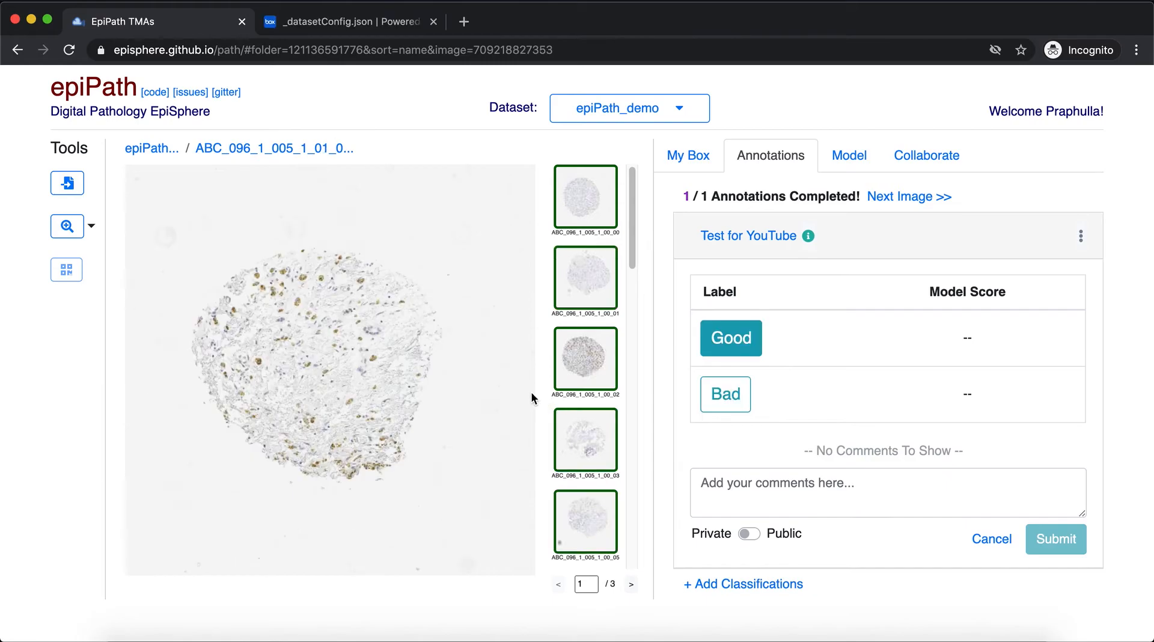
# Look over the annotated thumbnails and view the model scores for images ABC_096_1_005_1_00_00 and ABC_096_1_005_1_00_01
pyautogui.scroll(-10, 562, 358)
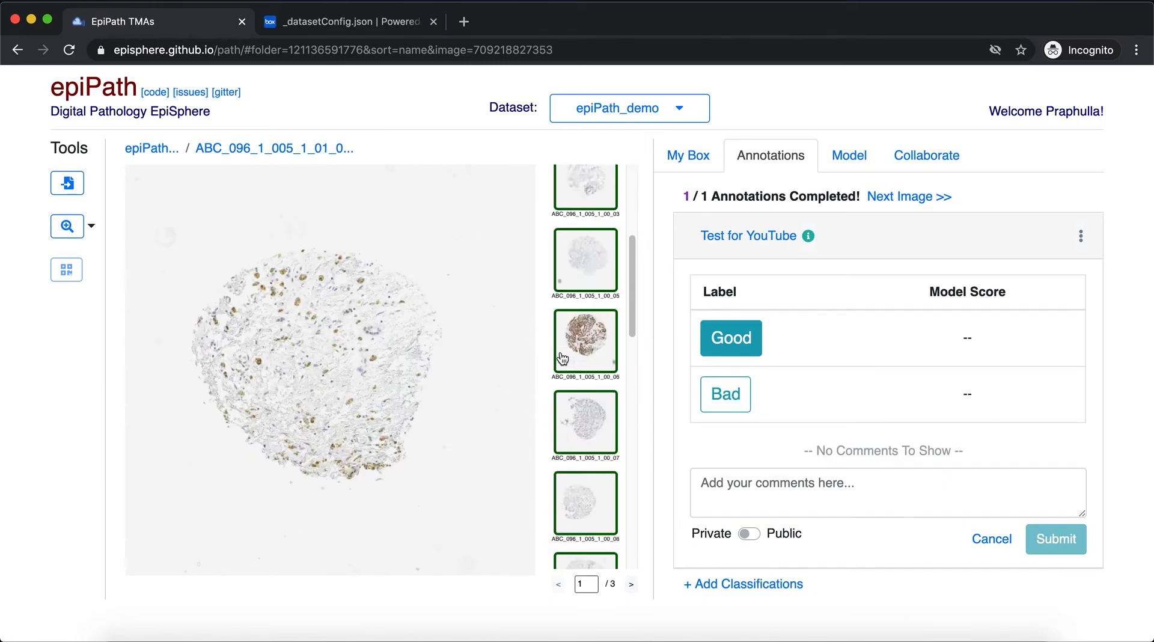
pyautogui.scroll(10, 561, 359)
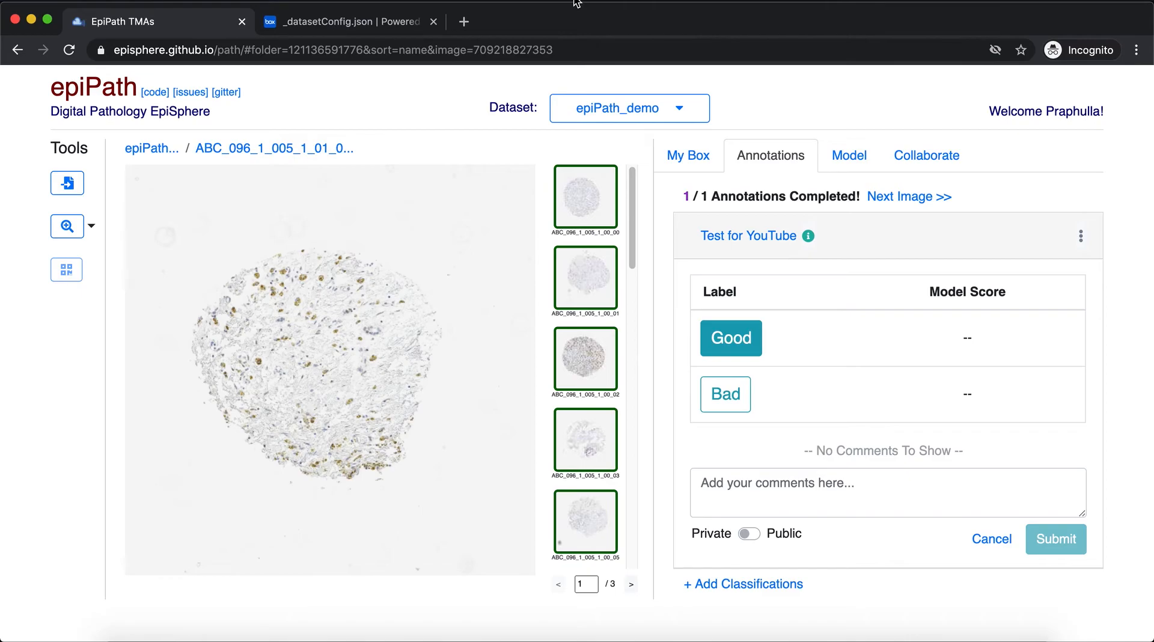
pyautogui.click(585, 197)
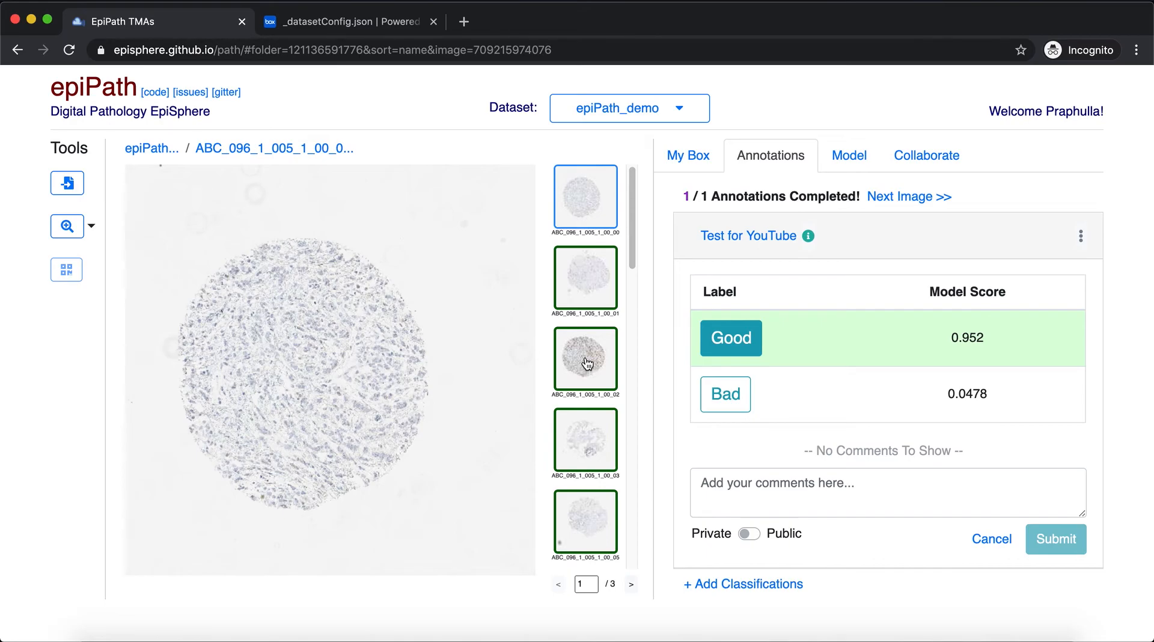
pyautogui.moveTo(941, 331); pyautogui.dragTo(1002, 346)
pyautogui.click(593, 270)
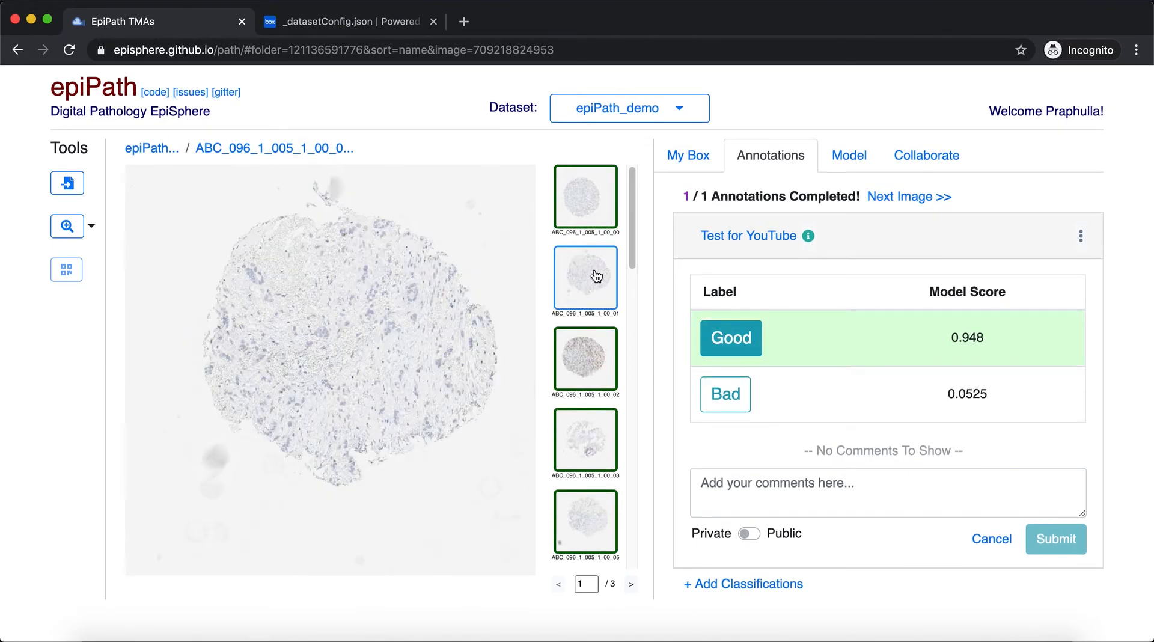
# Reload the page and examine the Test for YouTube model scores for image ABC_096_1_005_1_00_02
pyautogui.press('super+r')
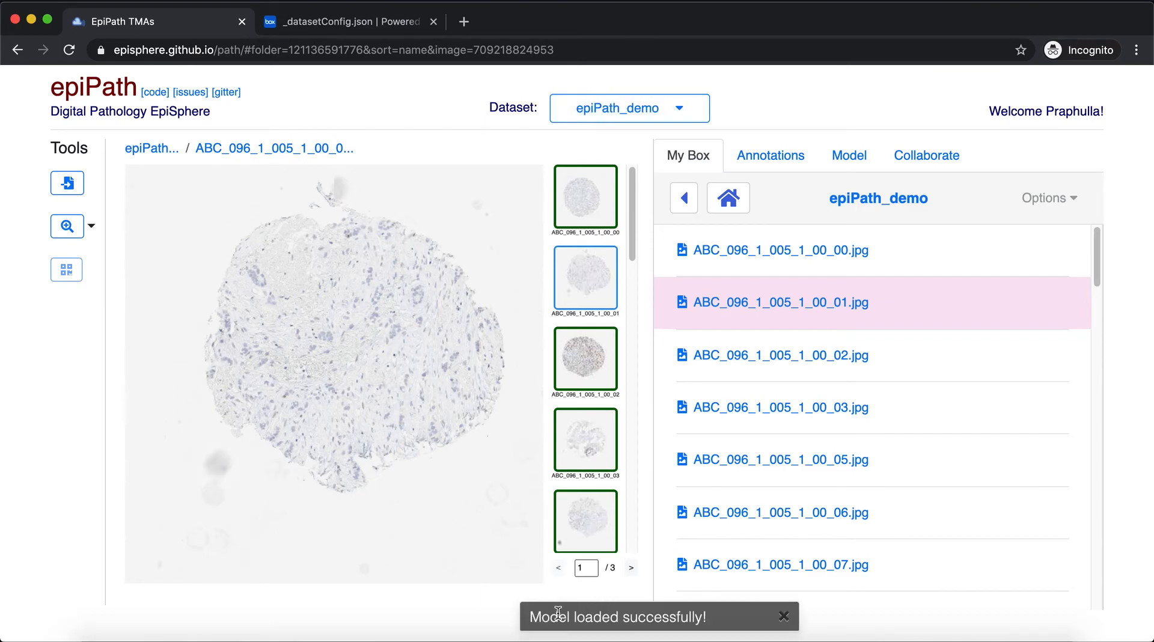
pyautogui.click(603, 333)
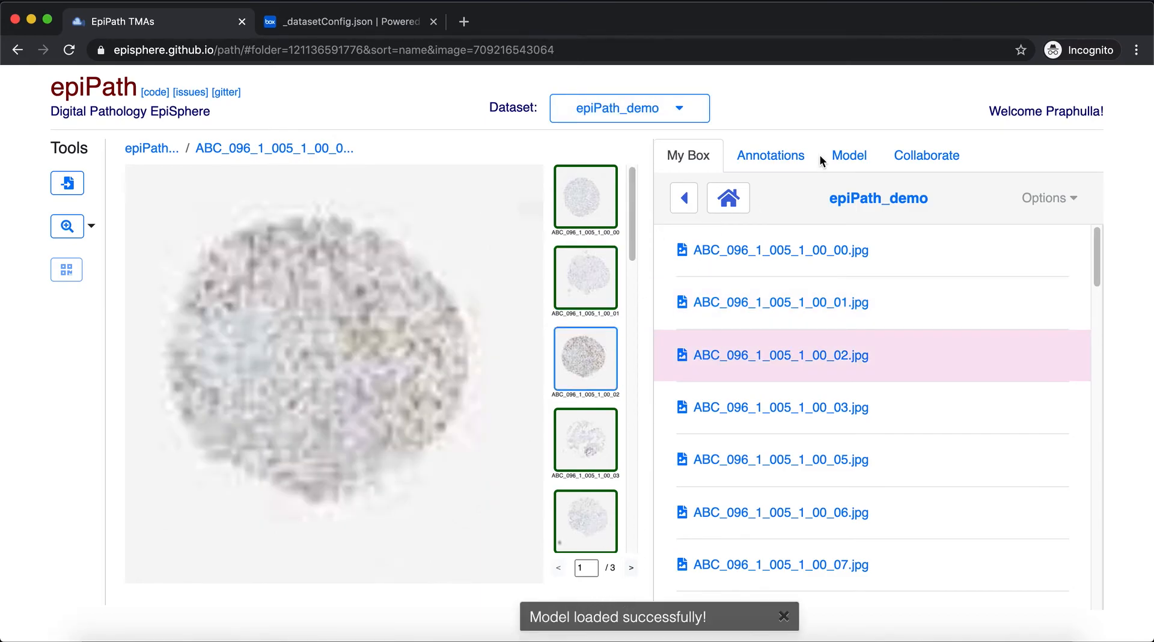
pyautogui.click(756, 156)
pyautogui.click(748, 235)
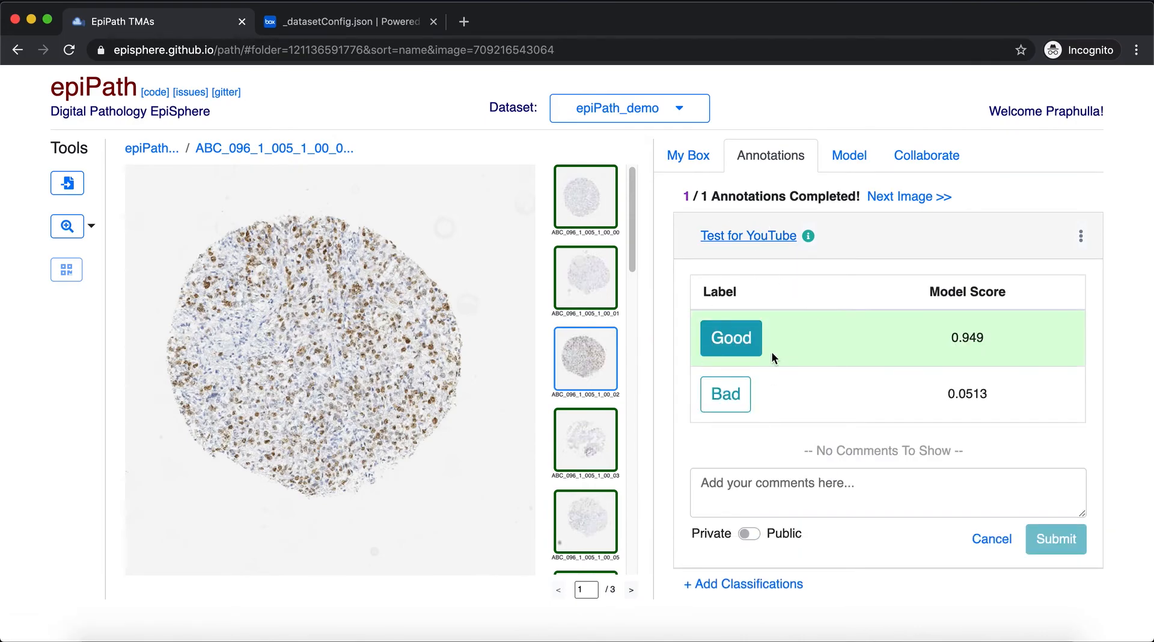
pyautogui.moveTo(986, 338); pyautogui.dragTo(933, 337)
pyautogui.click(934, 337)
# Compare the model scores with the labels for images ABC_096_1_005_1_00_03, ABC_096_1_005_1_00_05 and ABC_096_1_005_1_00_07
pyautogui.click(598, 433)
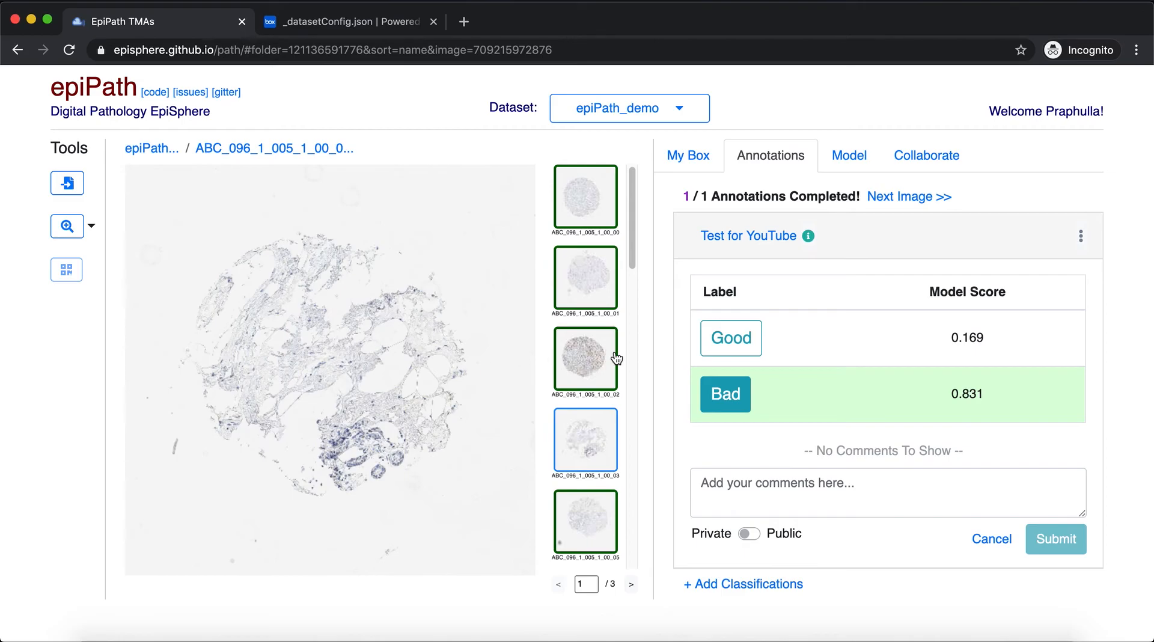
pyautogui.scroll(-4, 610, 359)
pyautogui.click(583, 294)
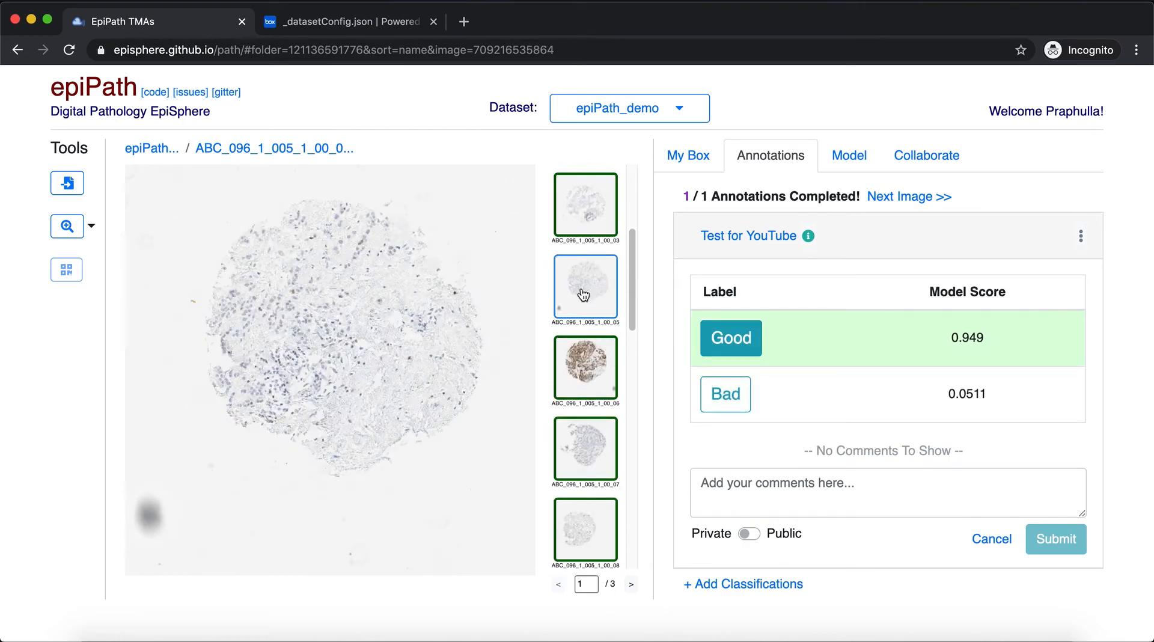
pyautogui.scroll(-2, 582, 336)
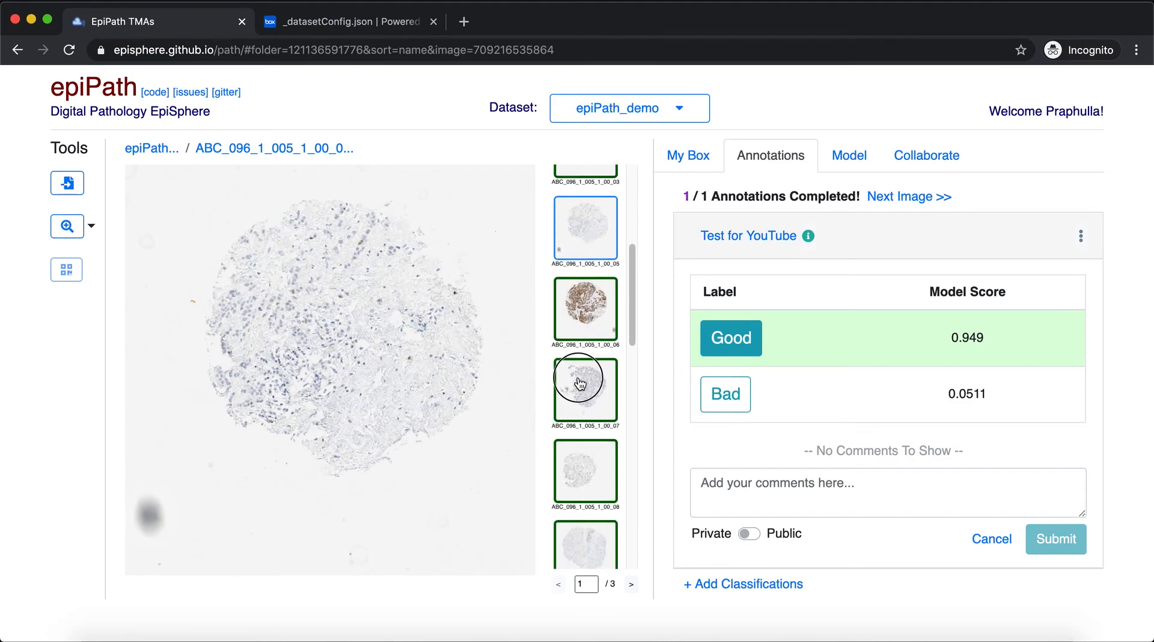
pyautogui.click(580, 383)
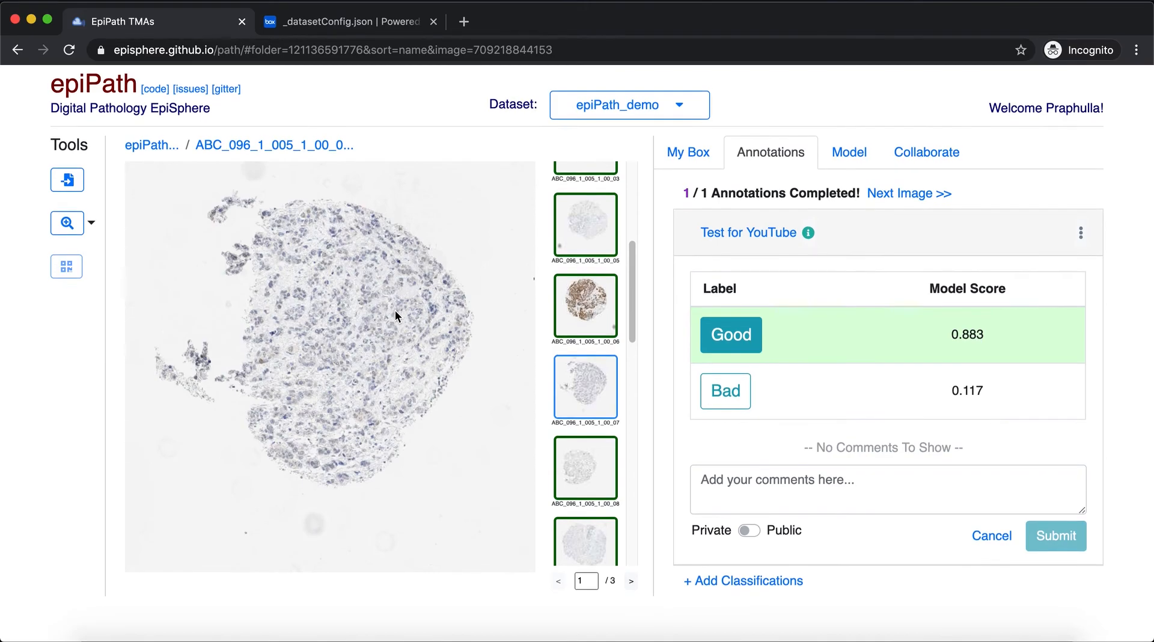
# Check the model scores for image ABC_096_1_005_1_00_10 and look through the other thumbnails
pyautogui.scroll(-5, 625, 364)
pyautogui.scroll(-4, 625, 365)
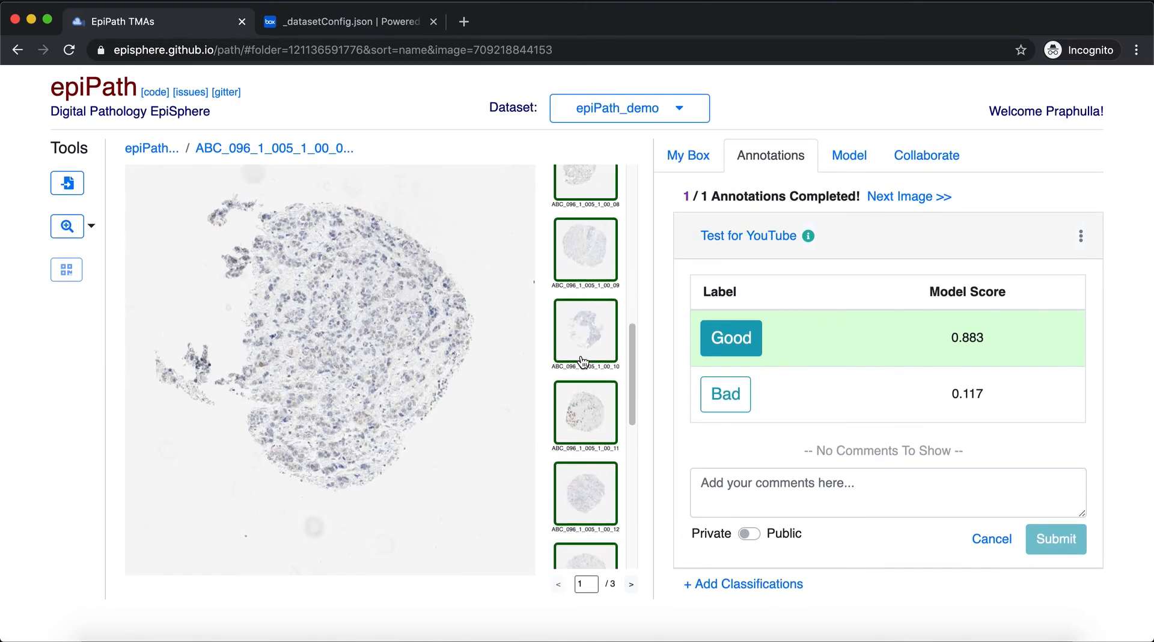
pyautogui.click(582, 341)
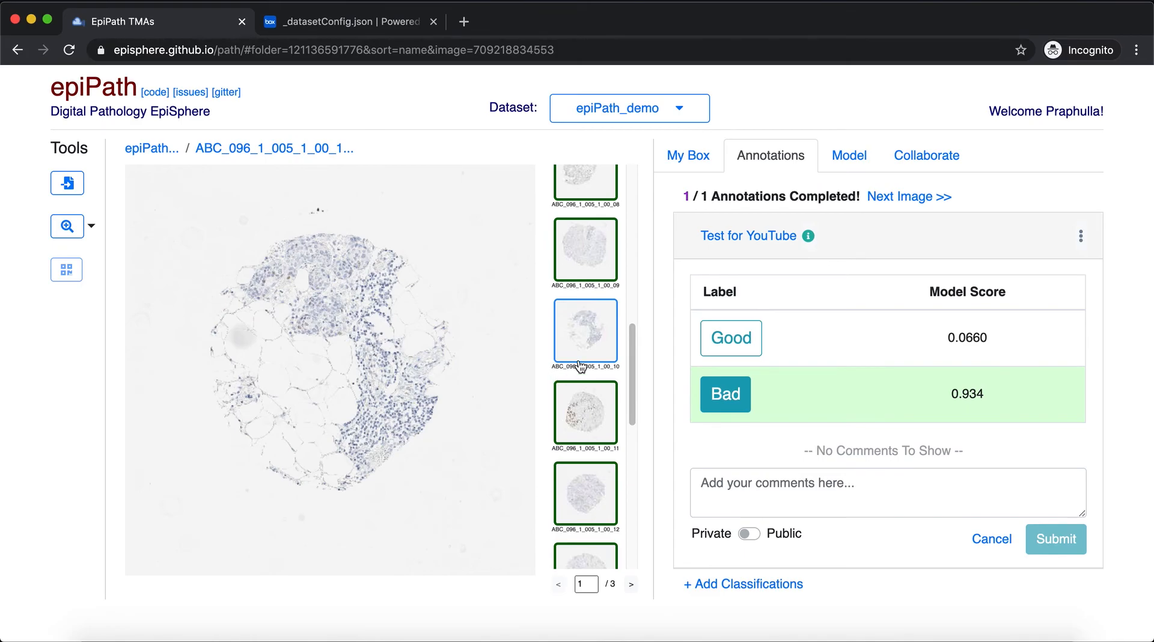
pyautogui.scroll(-10, 571, 371)
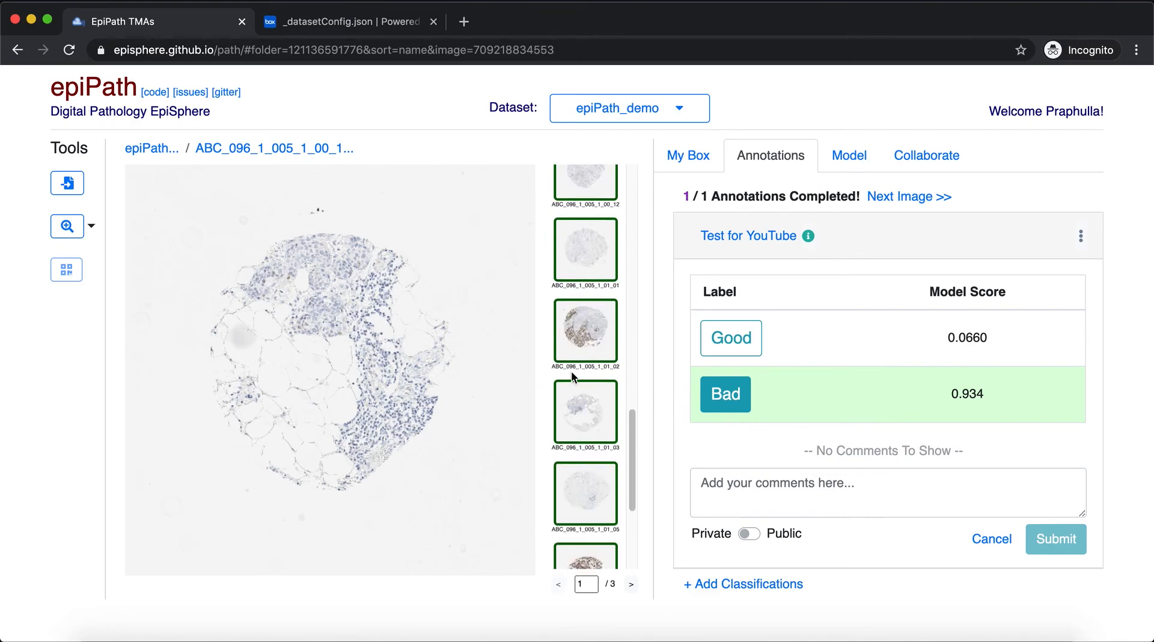
pyautogui.scroll(15, 587, 298)
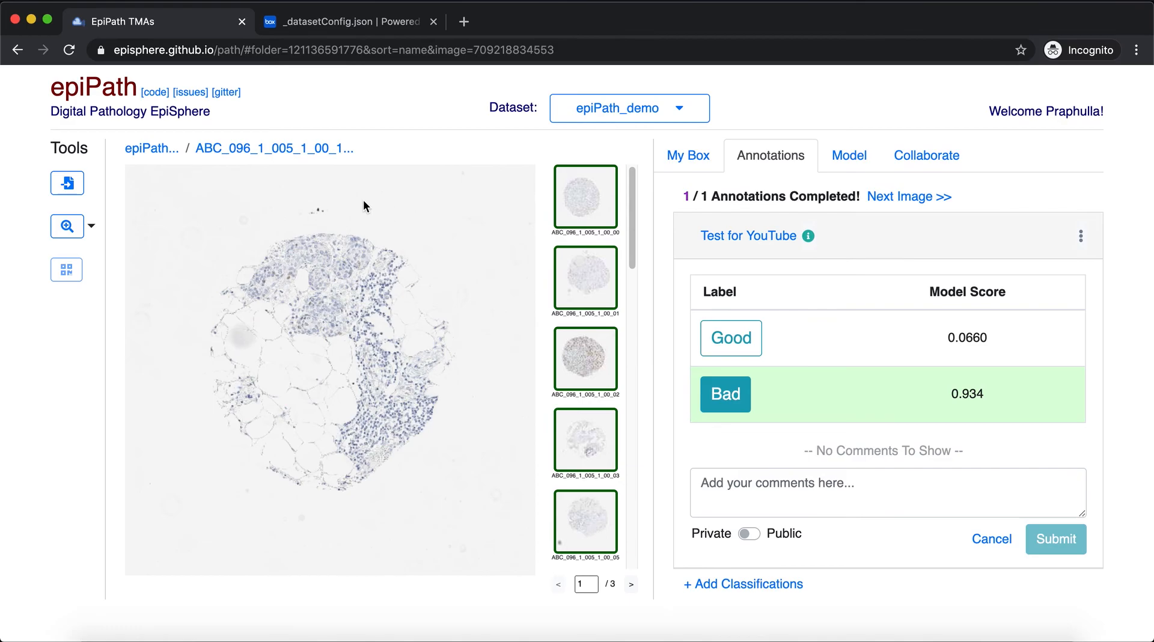
# View the open issues of the episphere/path repository on GitHub and return to epiPath
pyautogui.click(194, 92)
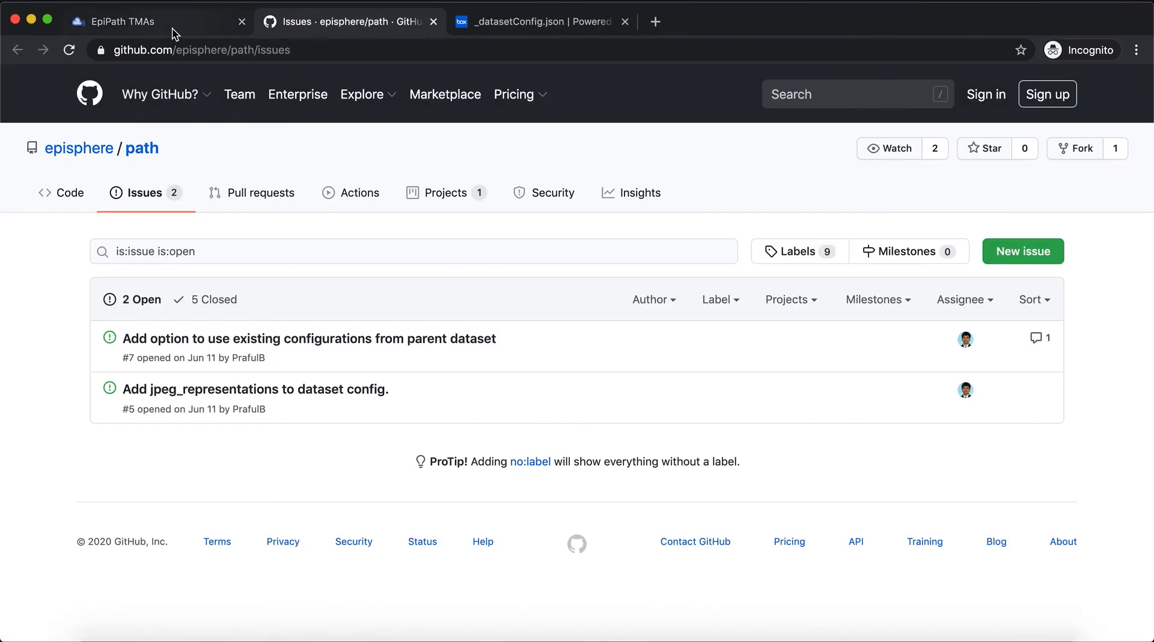
pyautogui.click(168, 23)
pyautogui.click(332, 24)
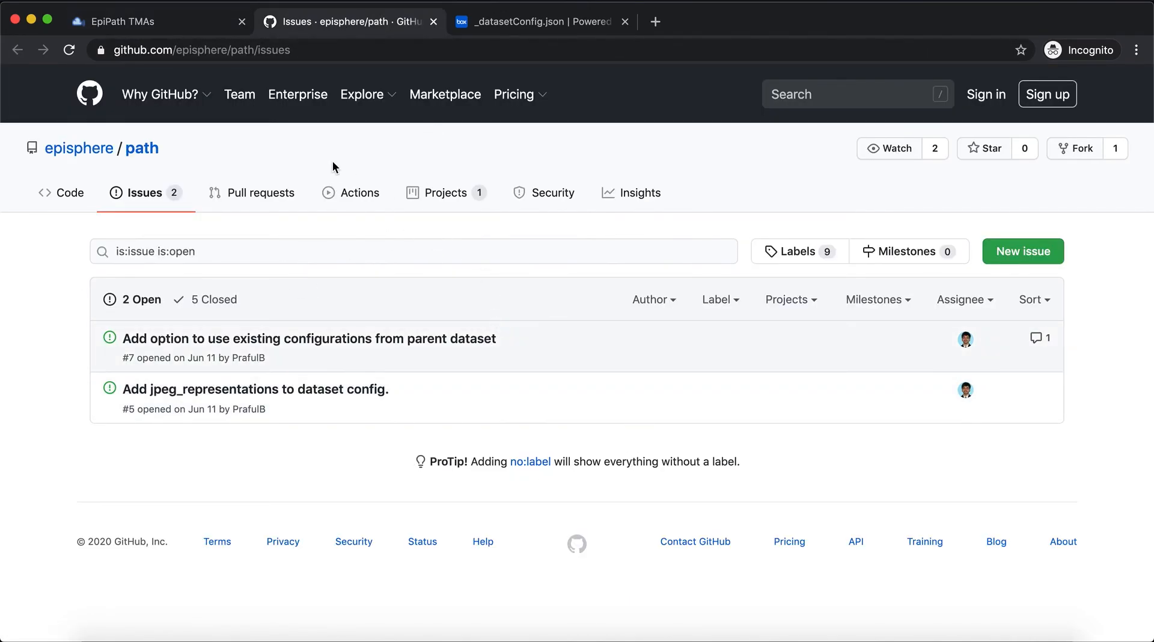
pyautogui.click(178, 24)
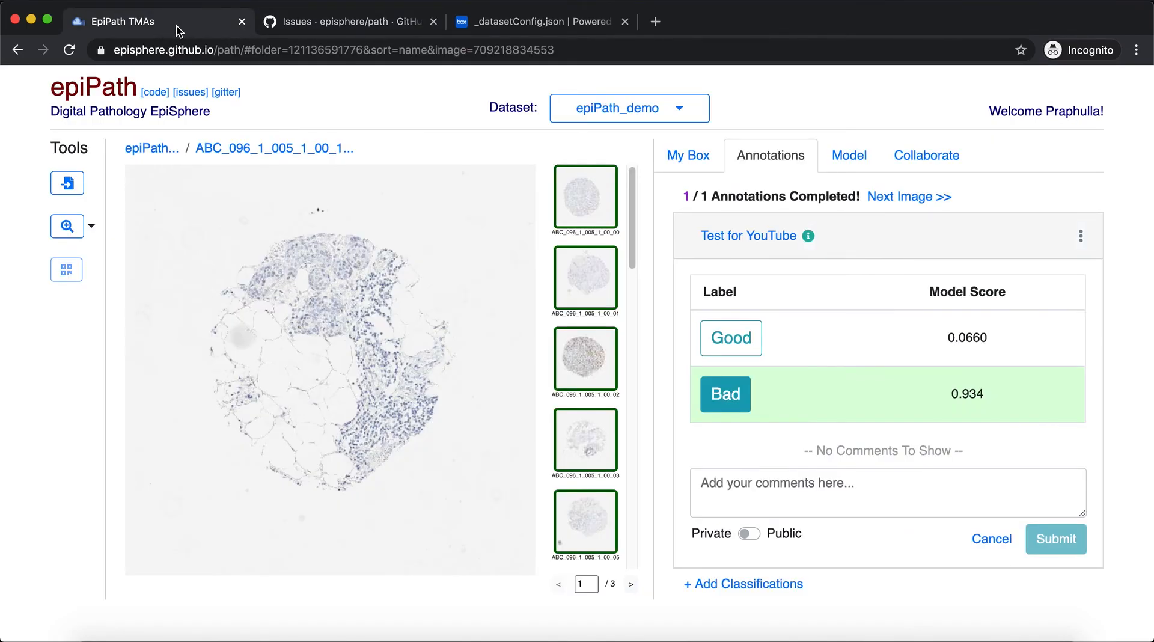
# Look through the file list and README of epiPath's code repository on GitHub, and return to epiPath
pyautogui.click(155, 91)
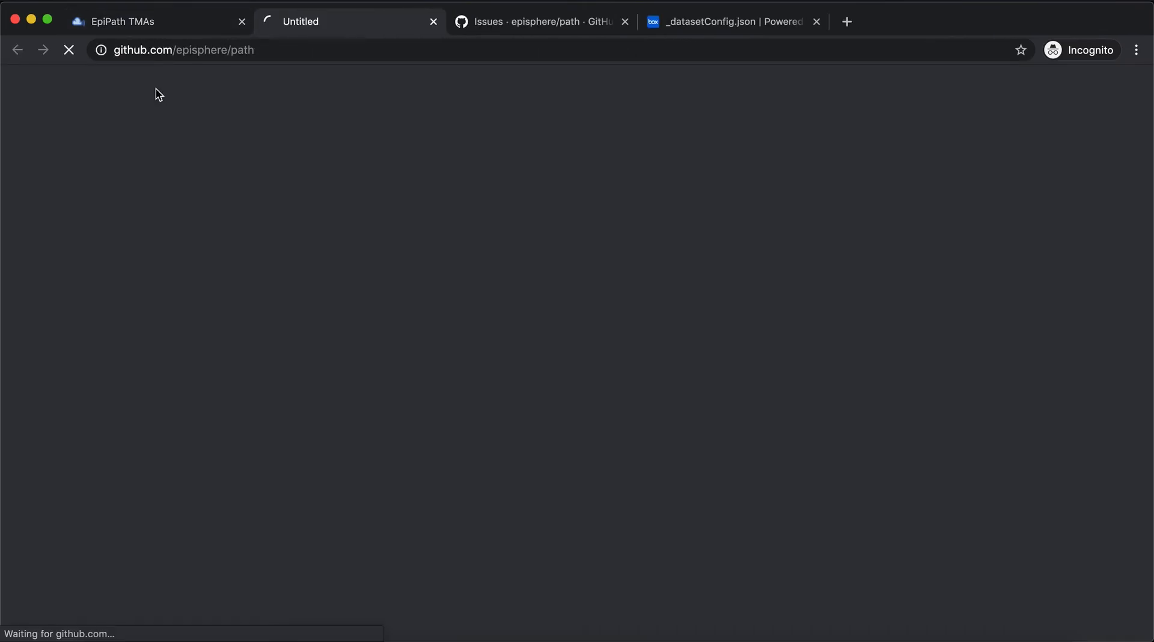
pyautogui.scroll(-8, 44, 330)
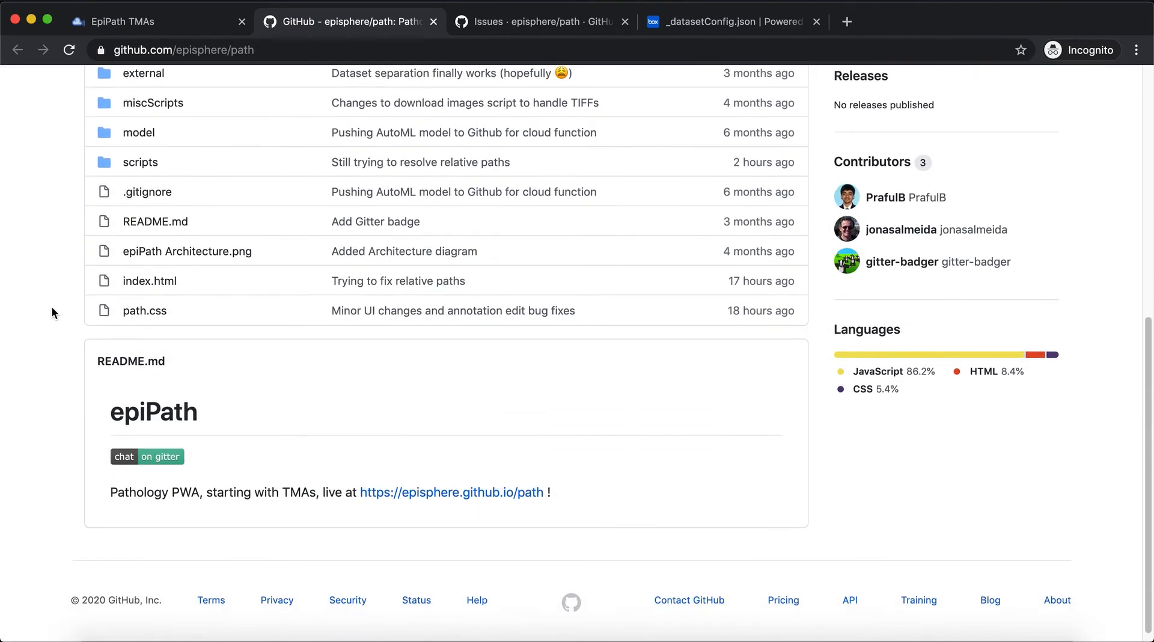
pyautogui.scroll(10, 73, 275)
pyautogui.click(170, 24)
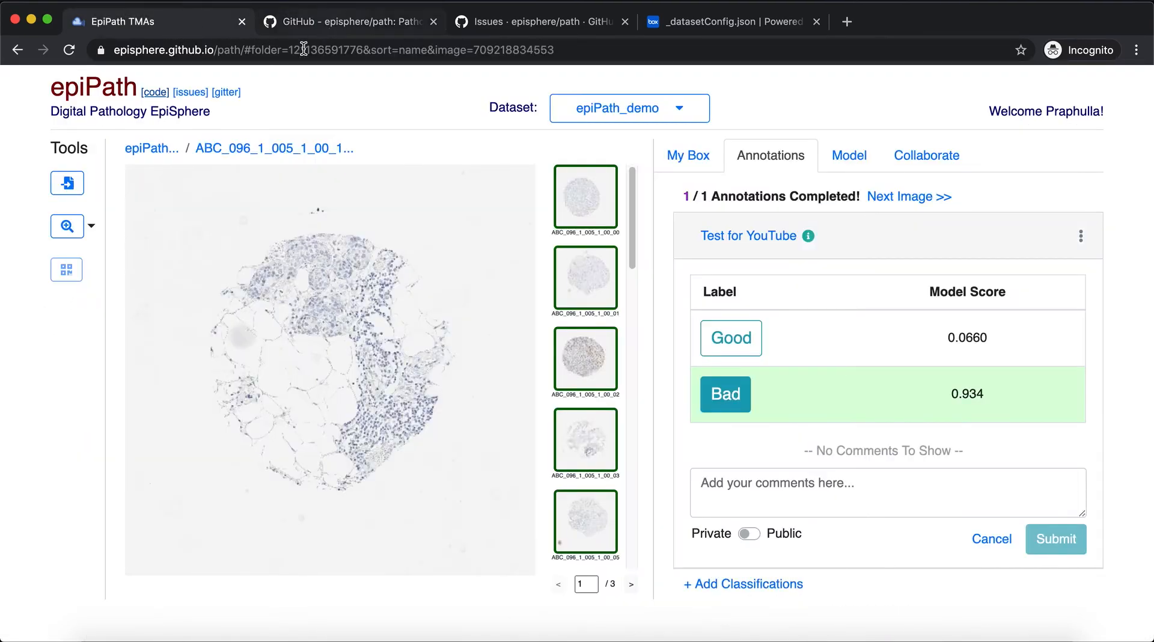
# Look at the episphere/epiPath chat room on Gitter and close it
pyautogui.click(224, 93)
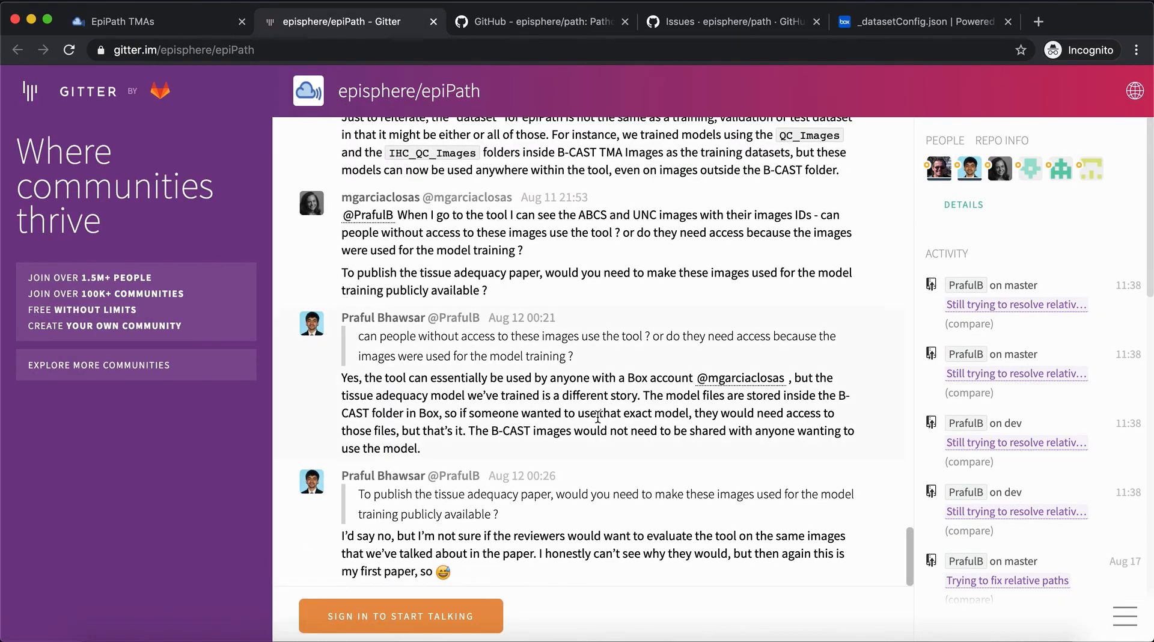
pyautogui.scroll(10, 608, 404)
pyautogui.scroll(-10, 551, 229)
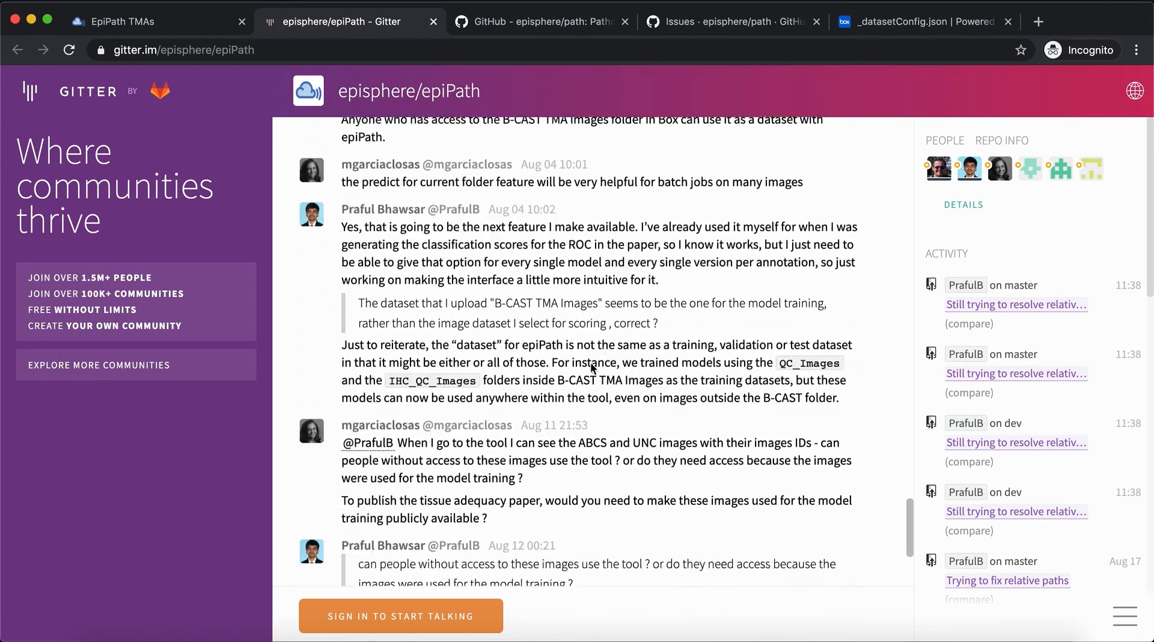
pyautogui.click(433, 21)
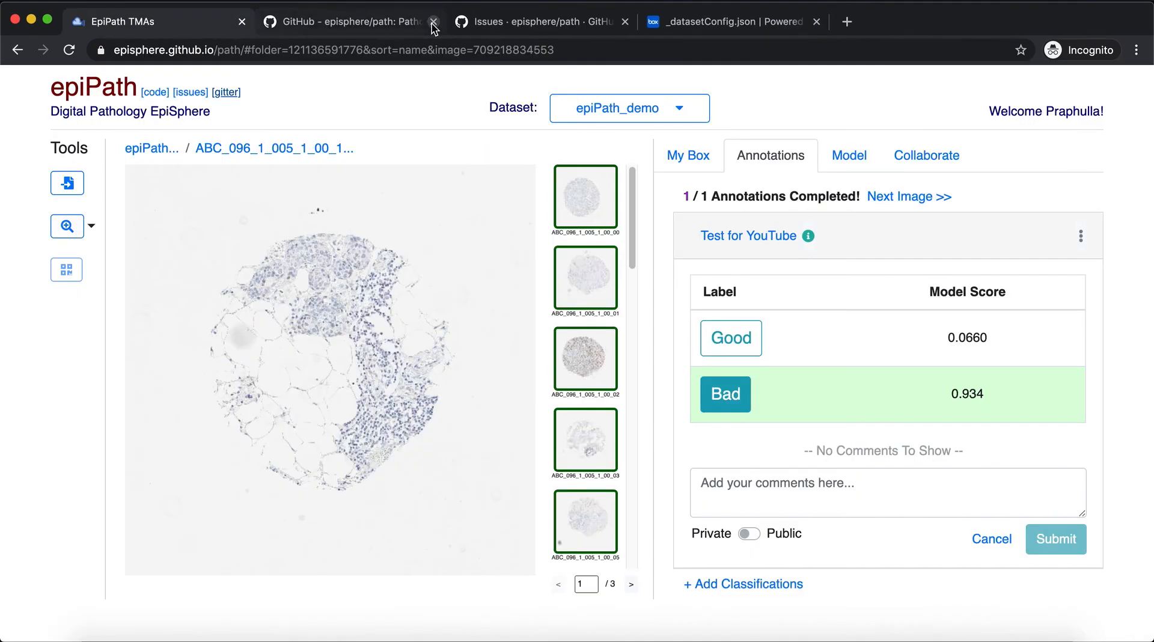